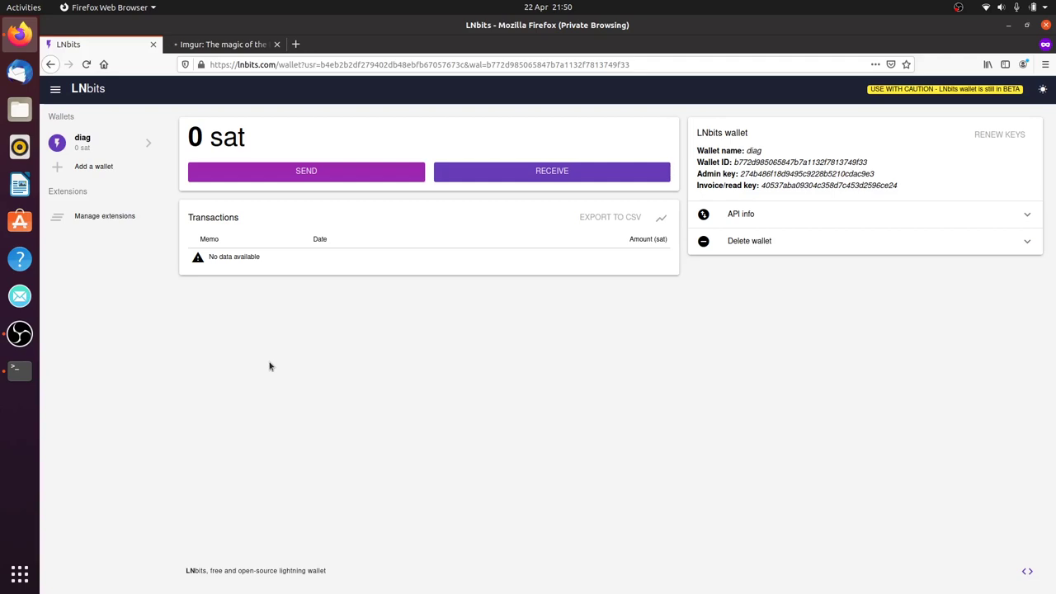
Open Manage extensions to list Build your own, Diagon Alley, LNURLw, Paywall and TPoS
left_click(120, 218)
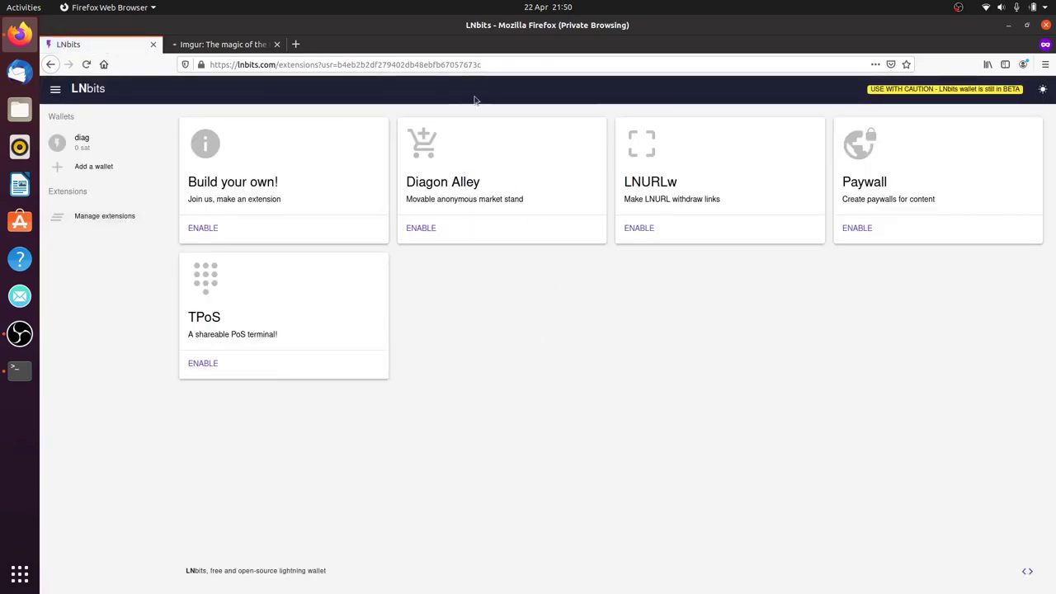
left_click(421, 227)
Enable the Diagon Alley extension and open its page
left_click(427, 236)
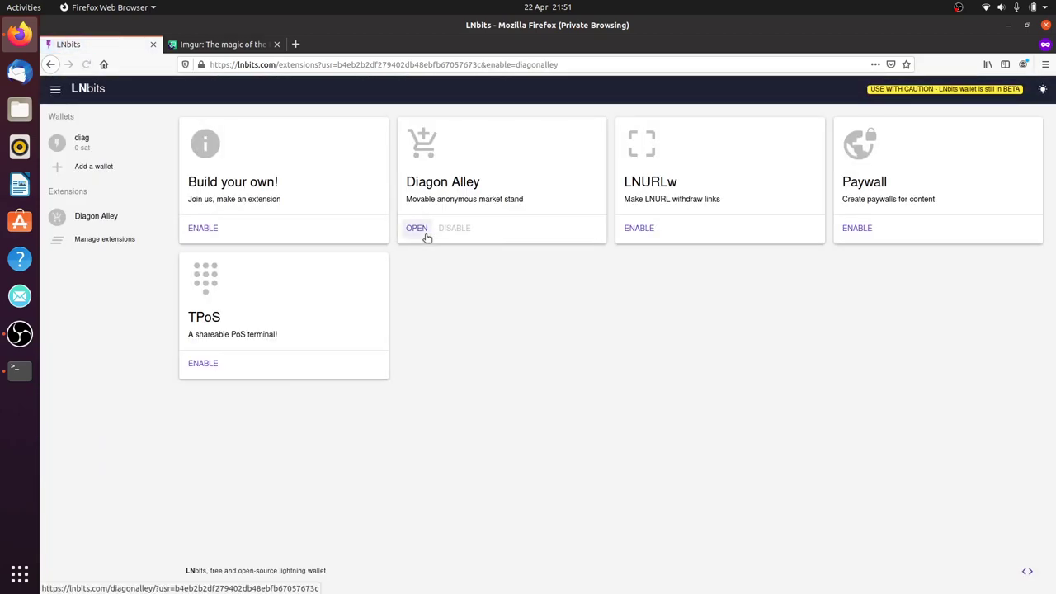
left_click(426, 235)
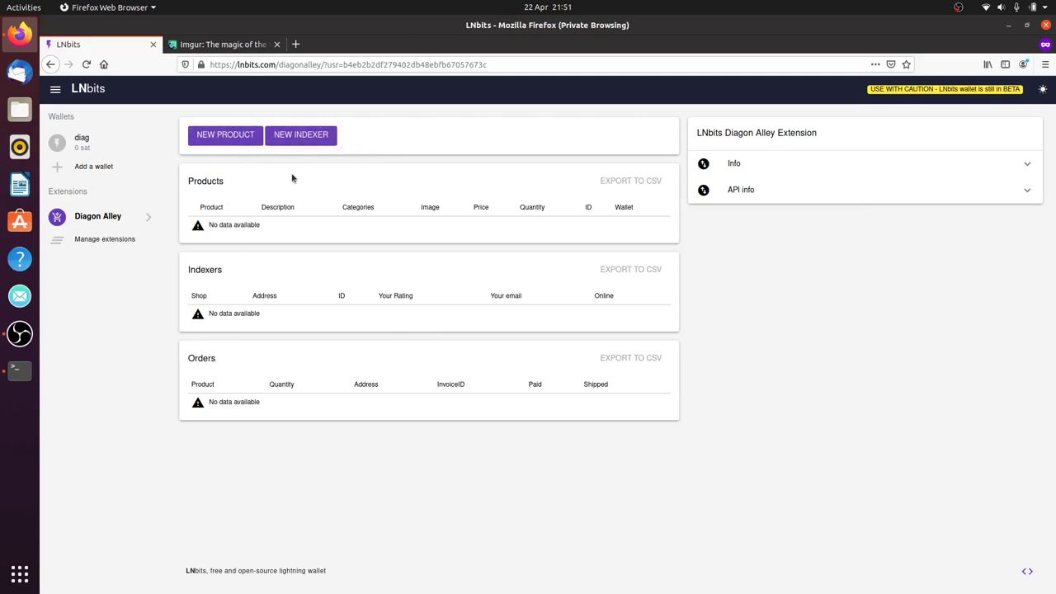
Start a diag-wallet product 'welsh cakes', categories 'cakes, bakery', description 'some cakes...'
left_click(231, 143)
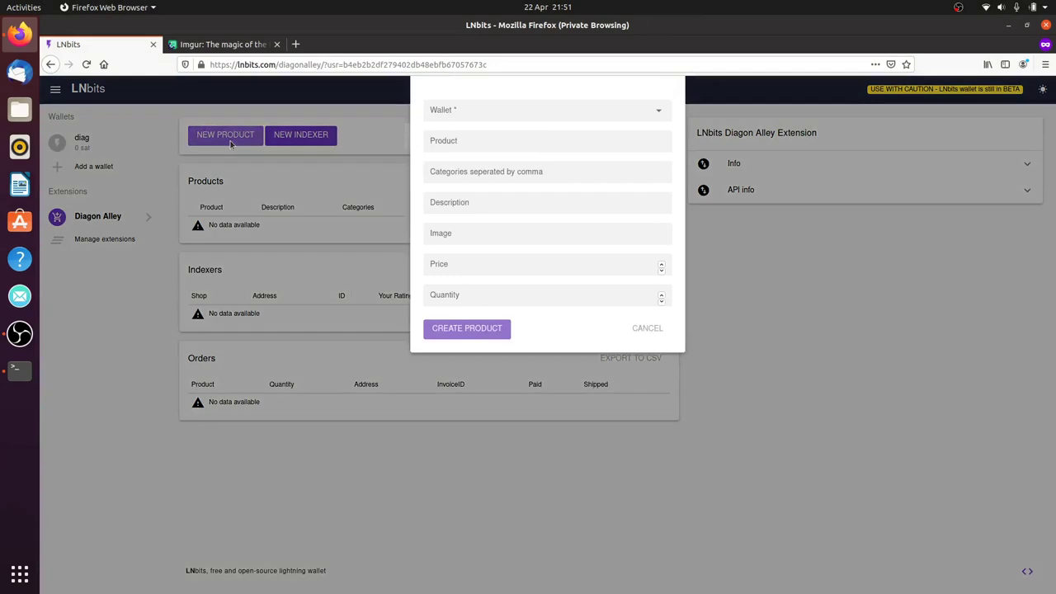
left_click(547, 111)
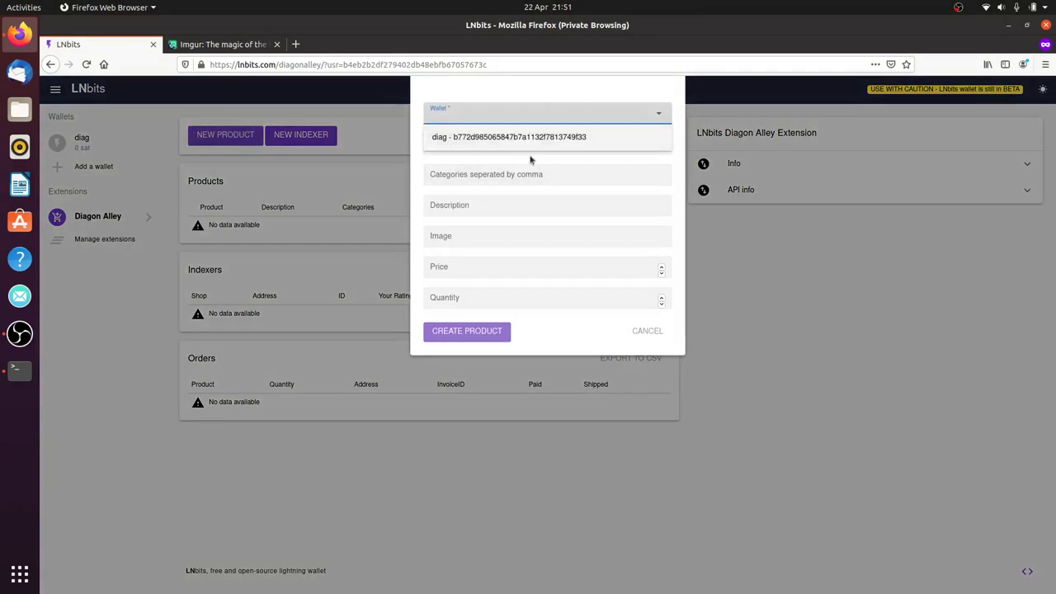
left_click(520, 140)
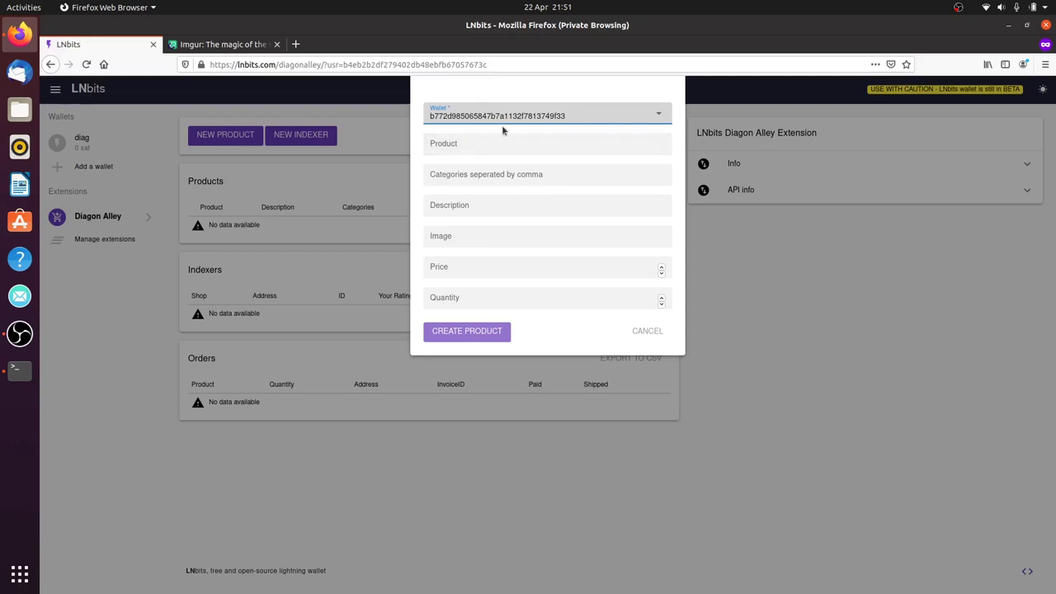
left_click(523, 151)
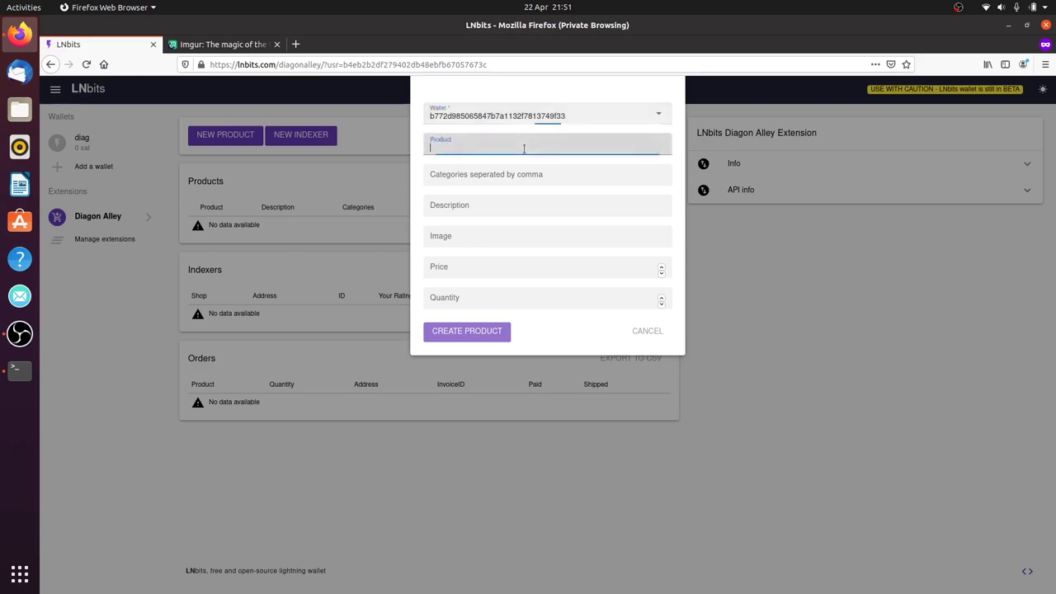
type("welsh cakes")
left_click(544, 175)
type("ca")
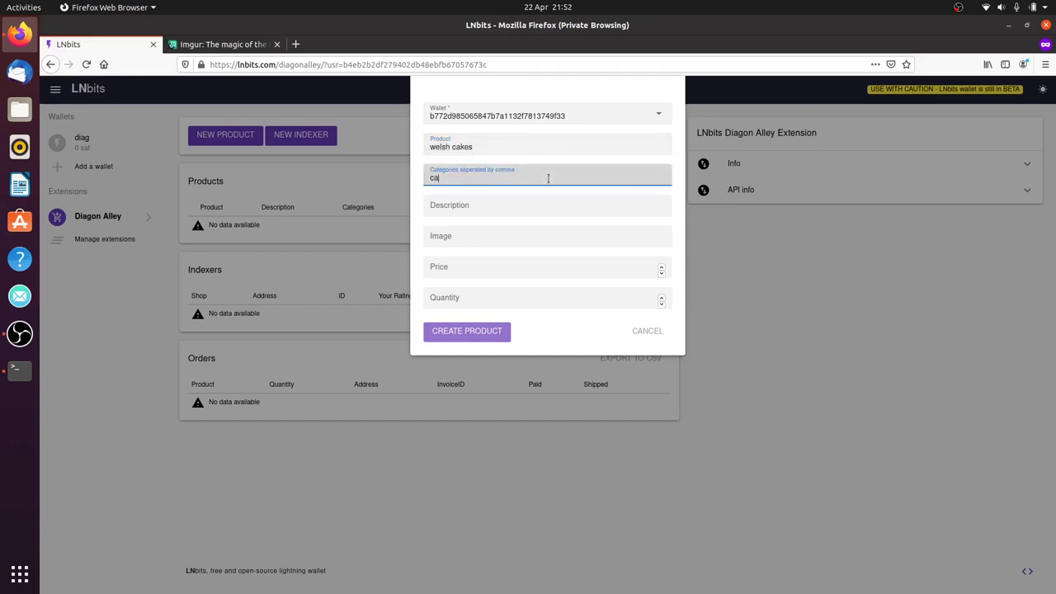
type("kes, bakery")
left_click(551, 203)
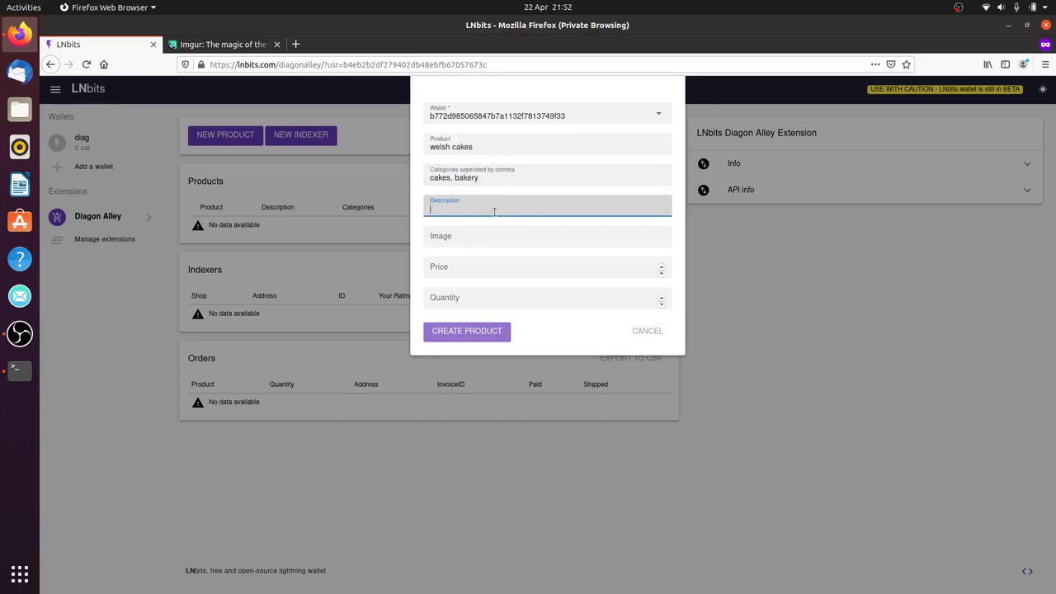
type("some cakes...")
left_click(496, 238)
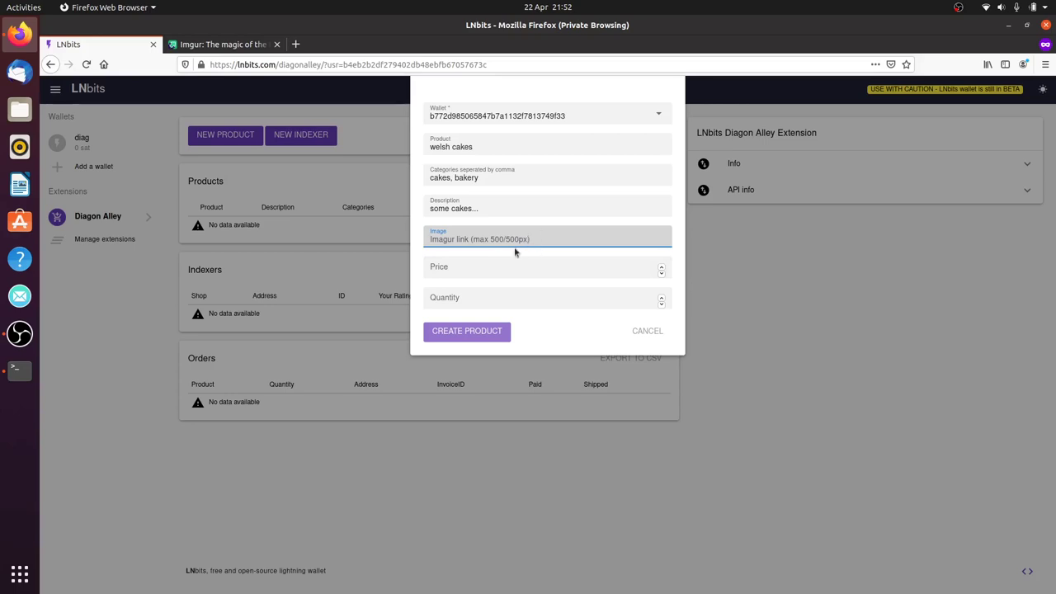
Search Imgur for cakes and open a cake picture on its own
left_click(222, 44)
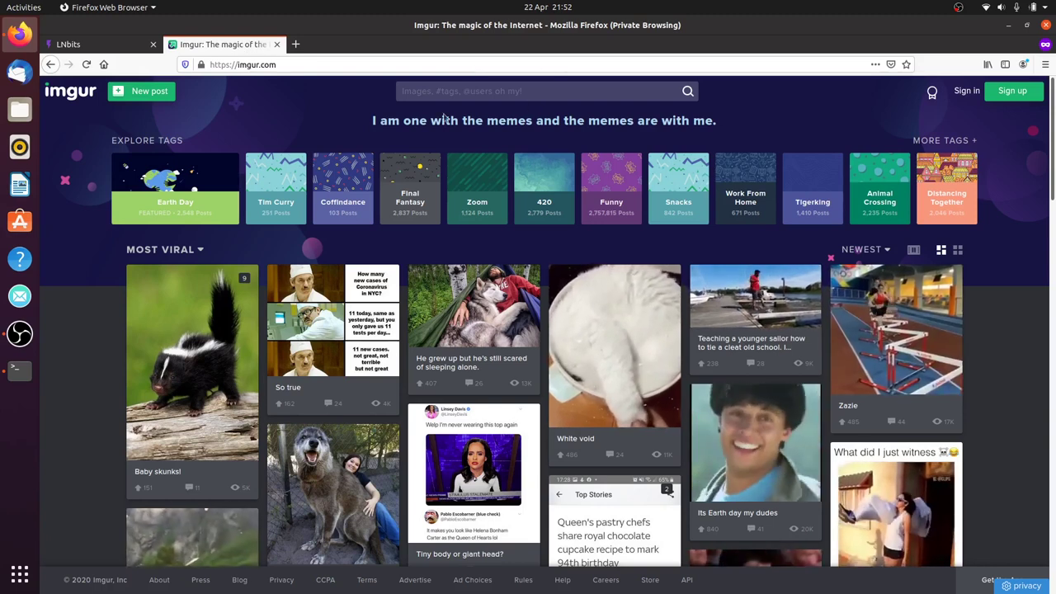
left_click(542, 90)
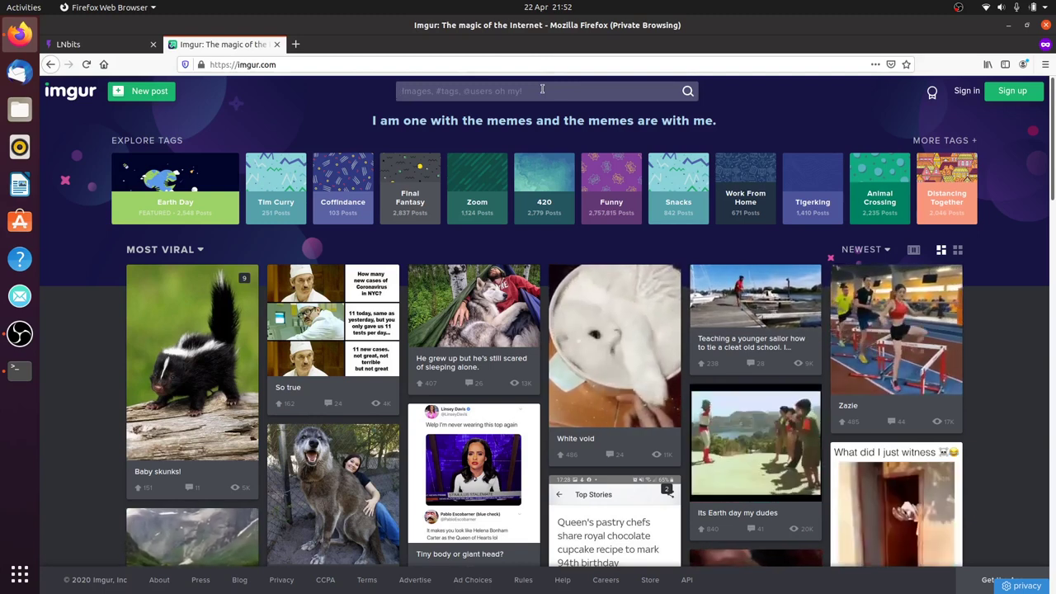
type("cakes")
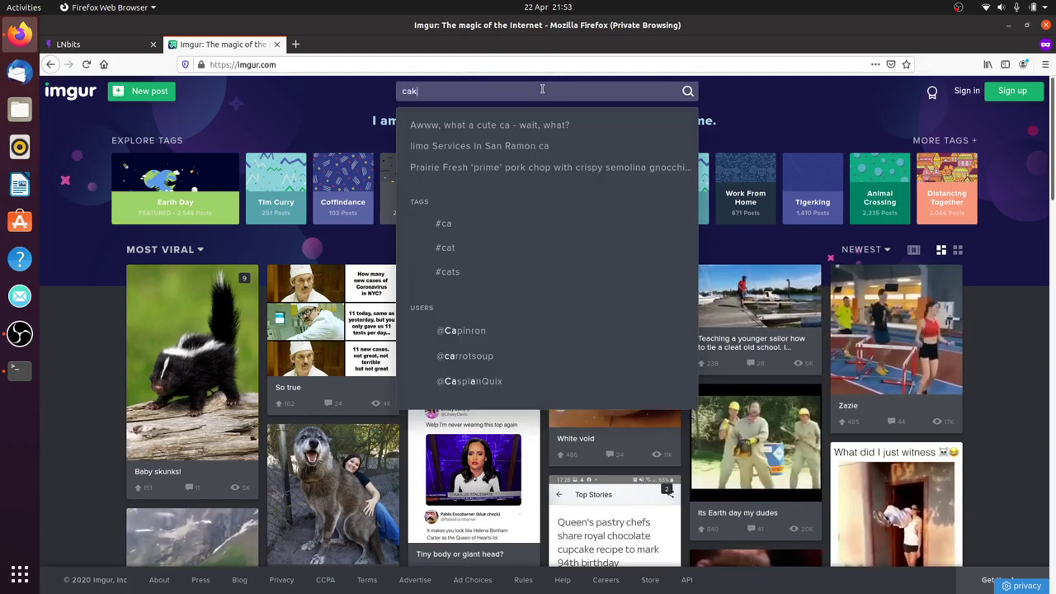
key("Return")
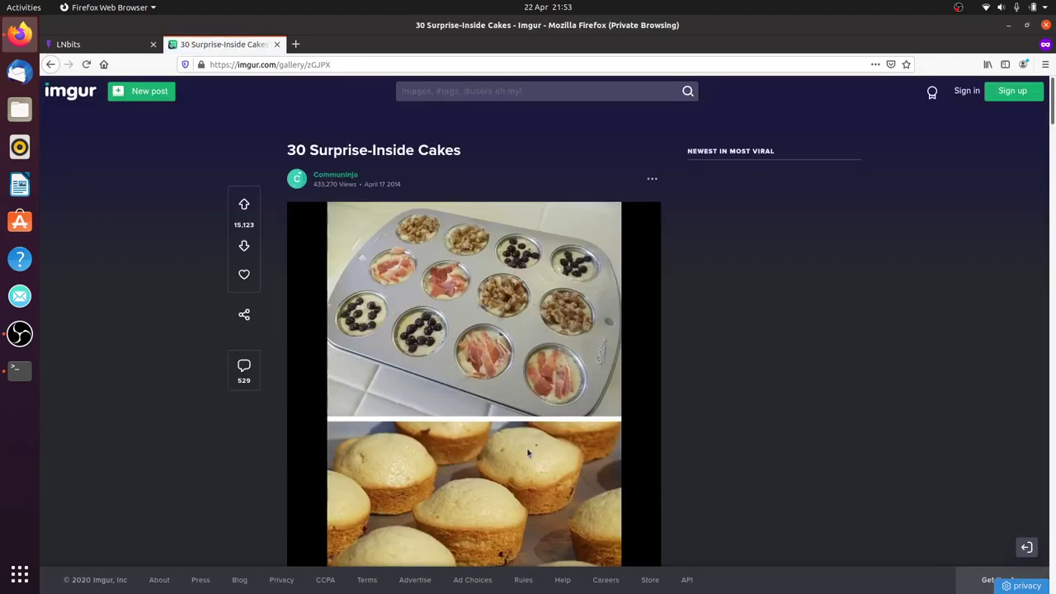
right_click(475, 314)
left_click(486, 321)
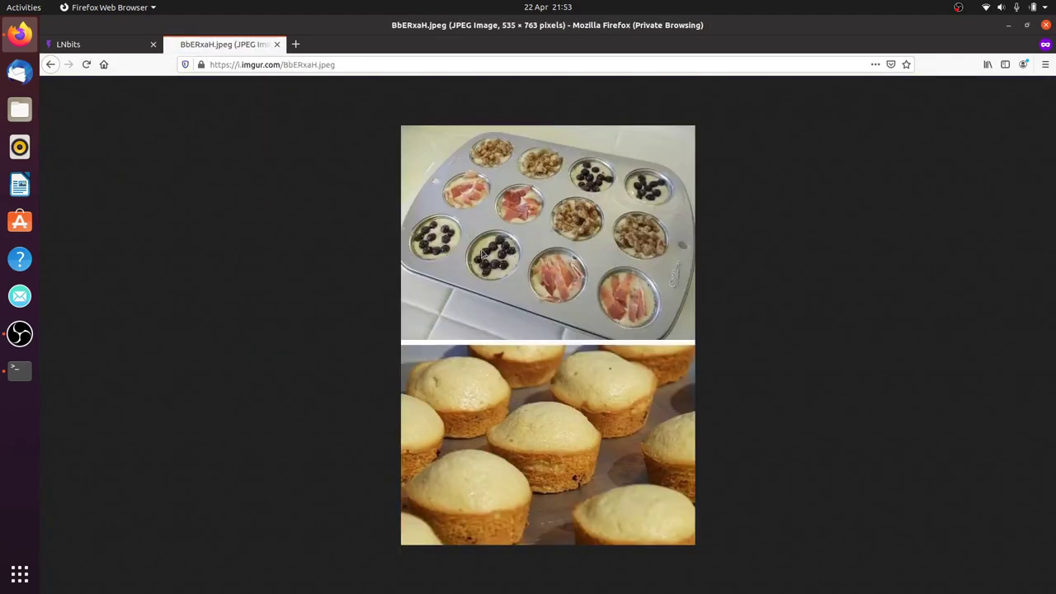
right_click(511, 295)
left_click(541, 299)
left_click(89, 43)
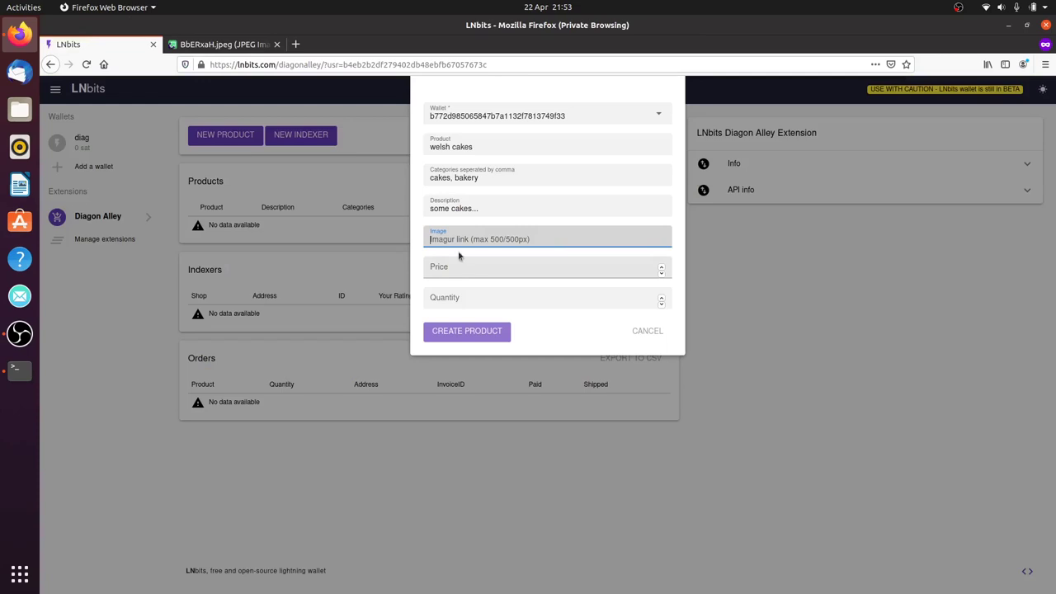
left_click(247, 46)
left_click(305, 64)
right_click(320, 65)
left_click(350, 100)
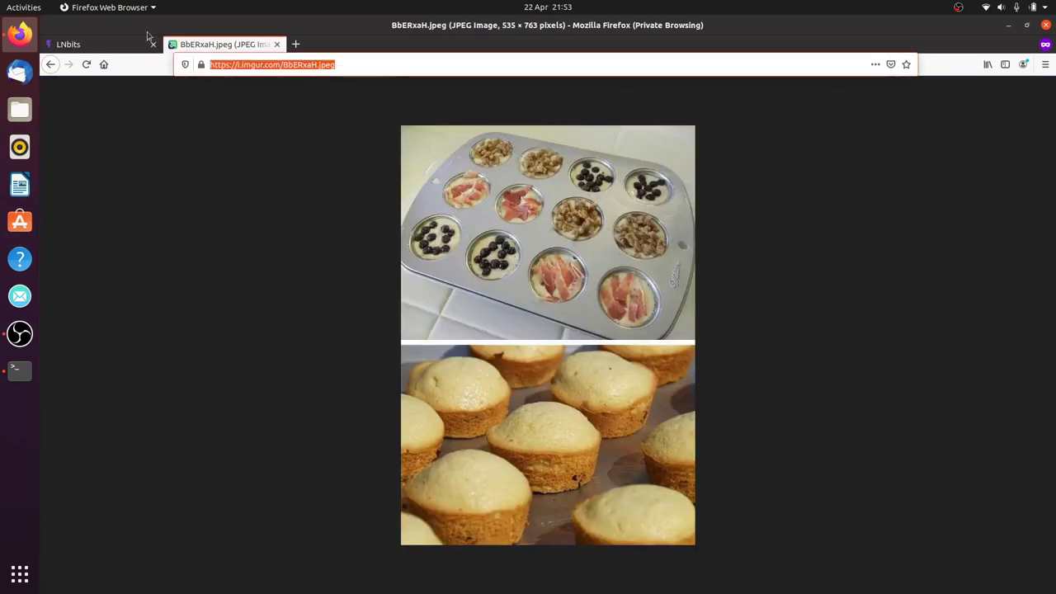
left_click(132, 46)
key("ctrl+v")
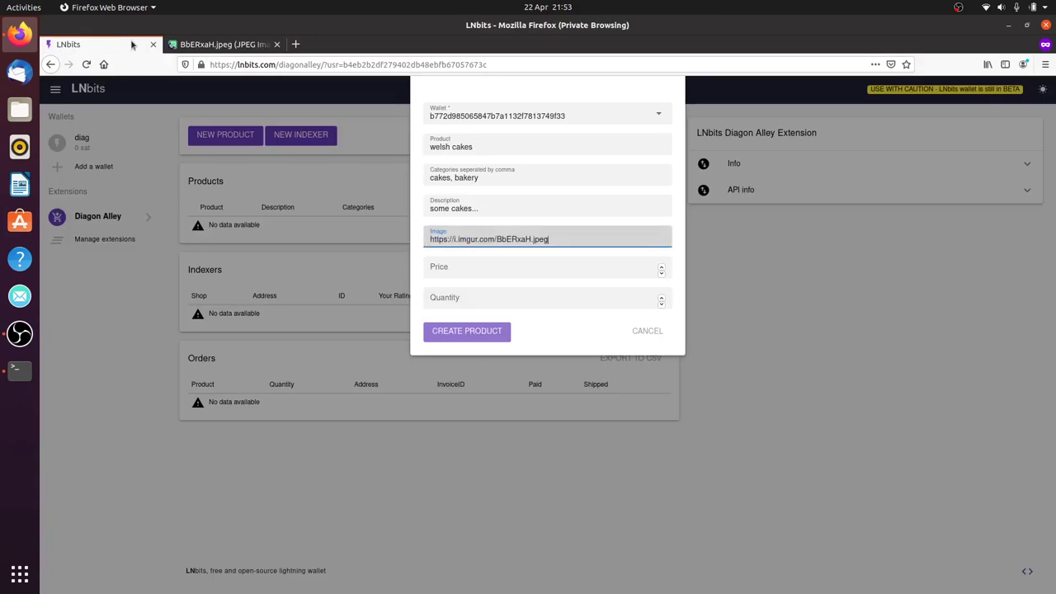
Create the welsh cakes product with price 10000 and quantity 100
left_click(501, 272)
type("10000")
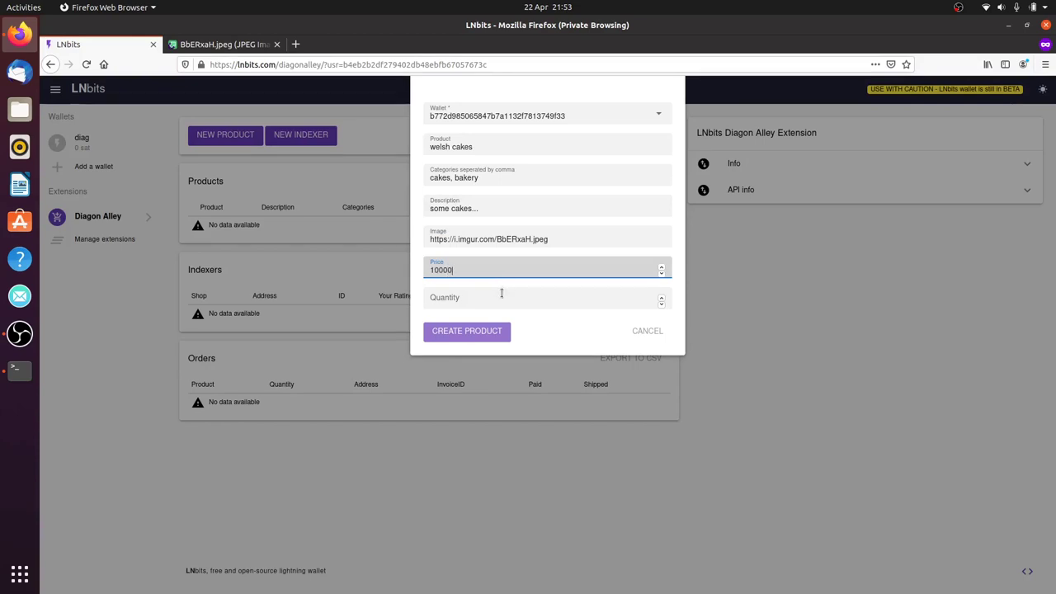
left_click(501, 300)
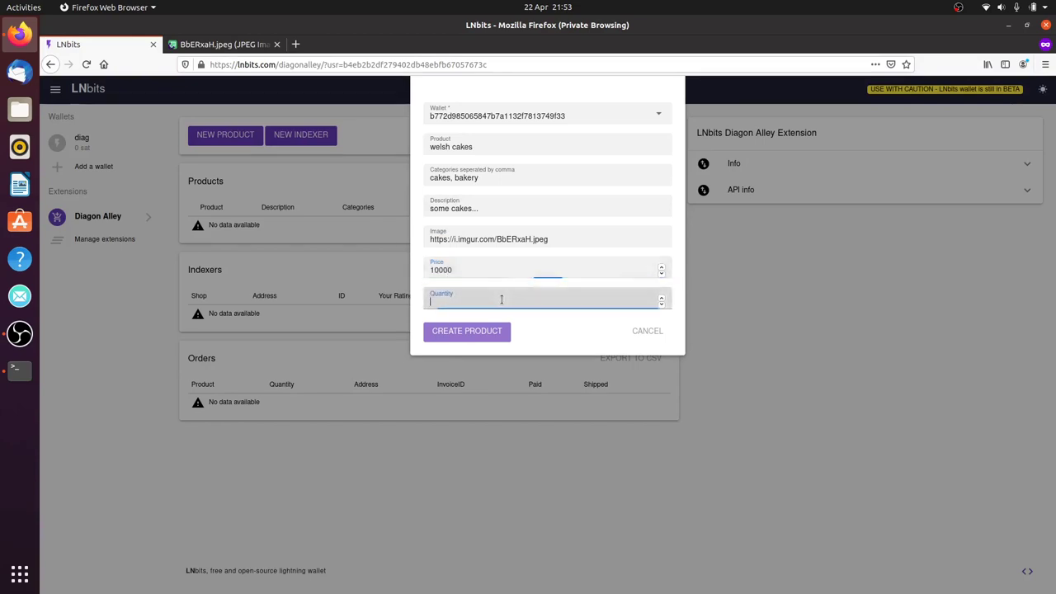
type("100")
left_click(475, 330)
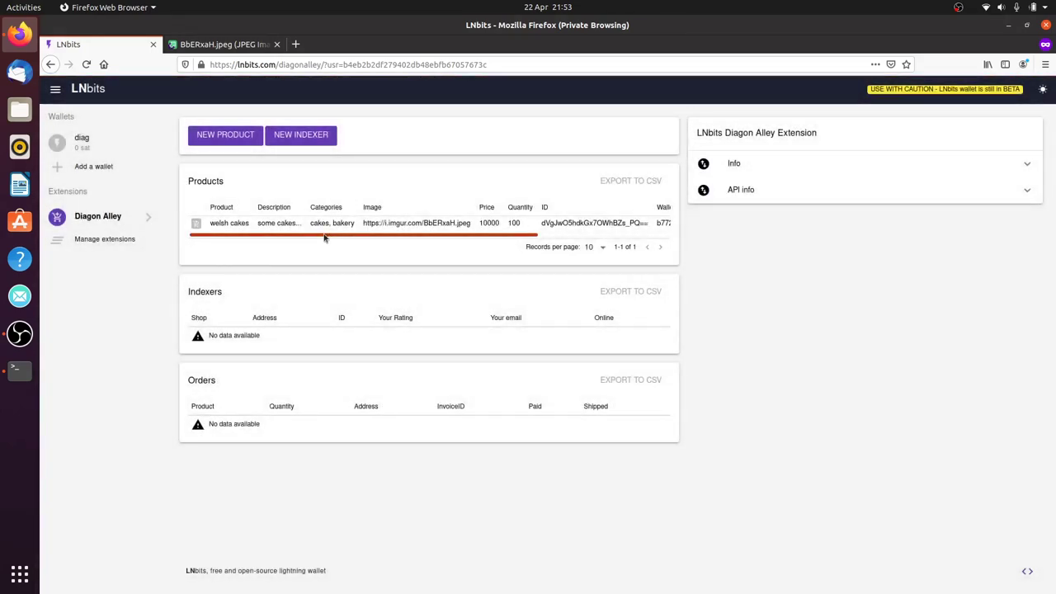
Check the welsh cakes product in the table by opening and cancelling its edit form
left_click_drag(314, 235, 430, 256)
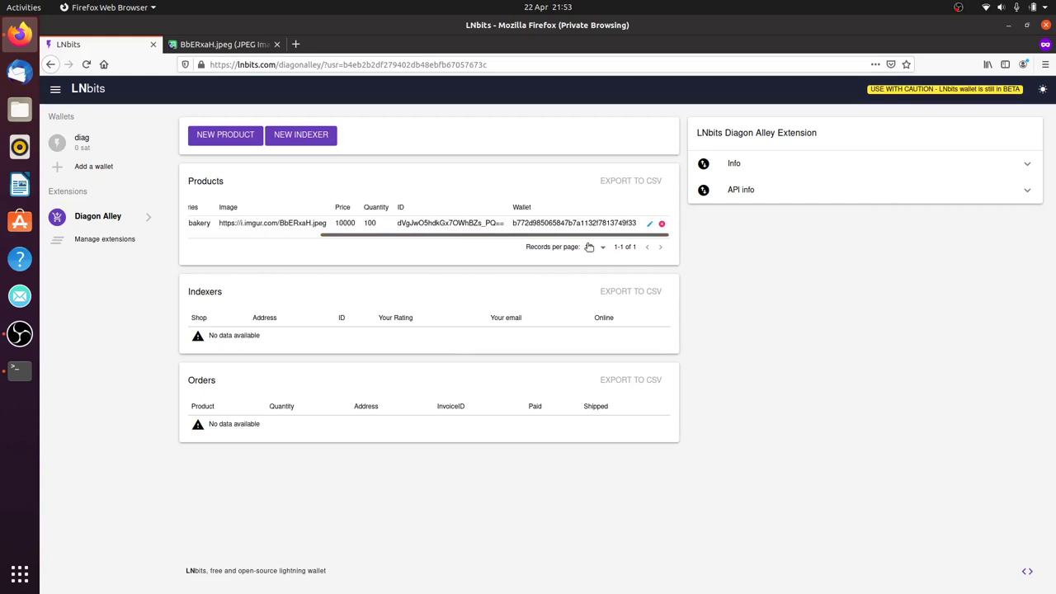
left_click(649, 224)
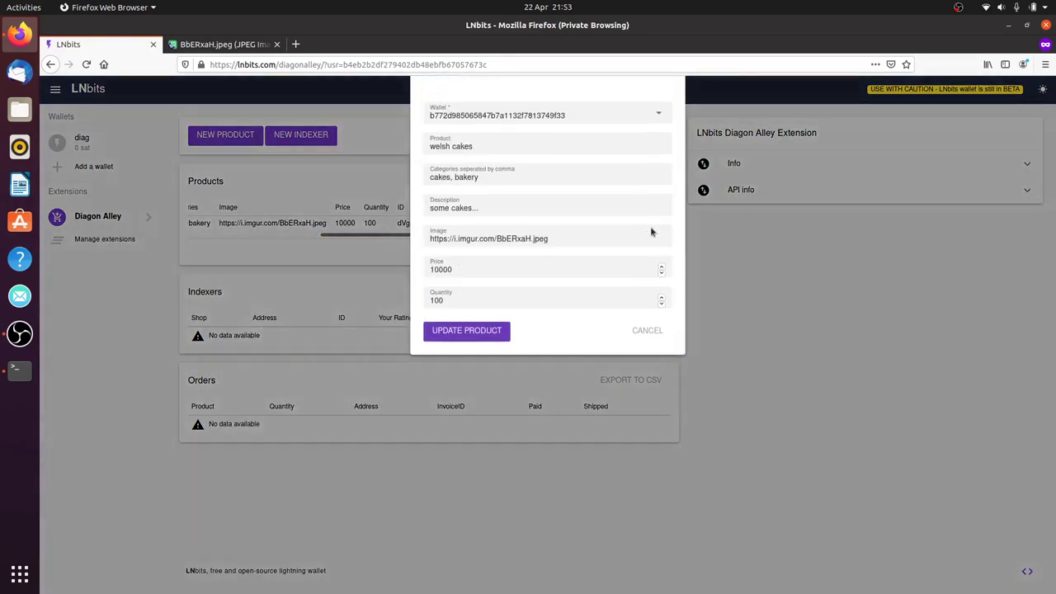
left_click(651, 338)
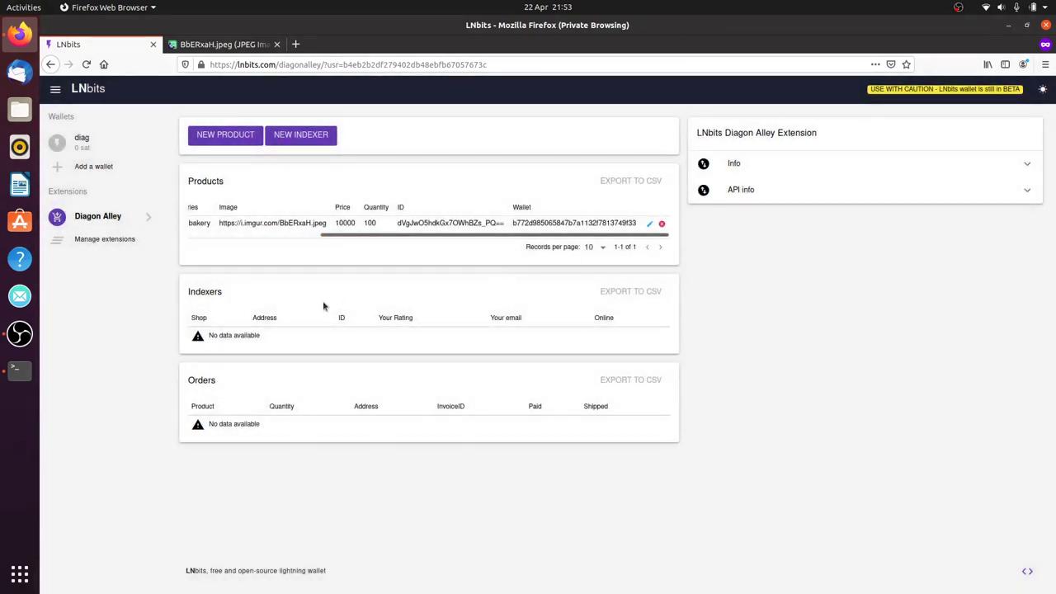
left_click(303, 135)
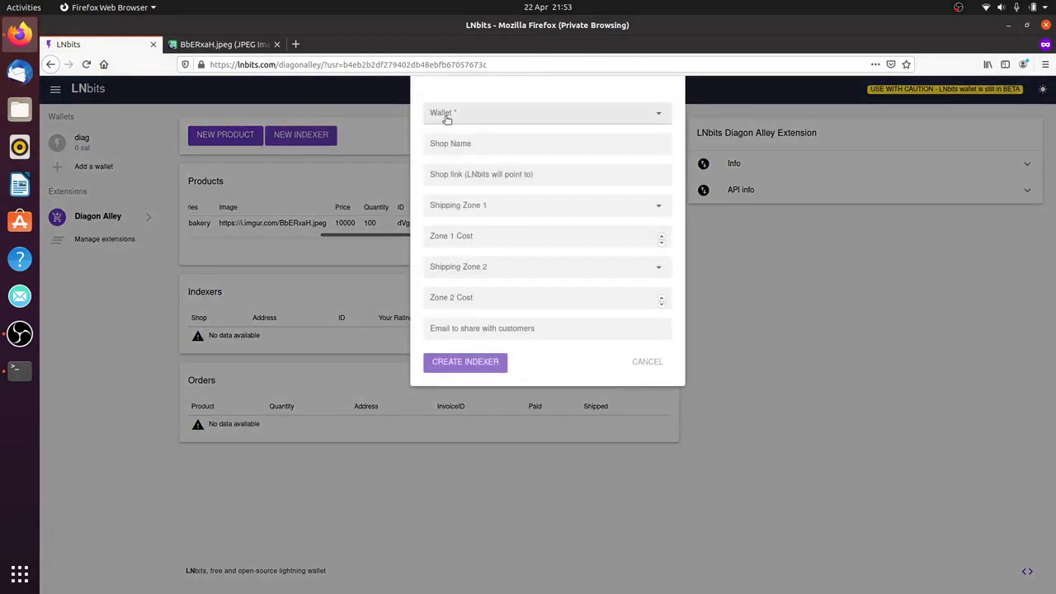
left_click(446, 120)
left_click(463, 140)
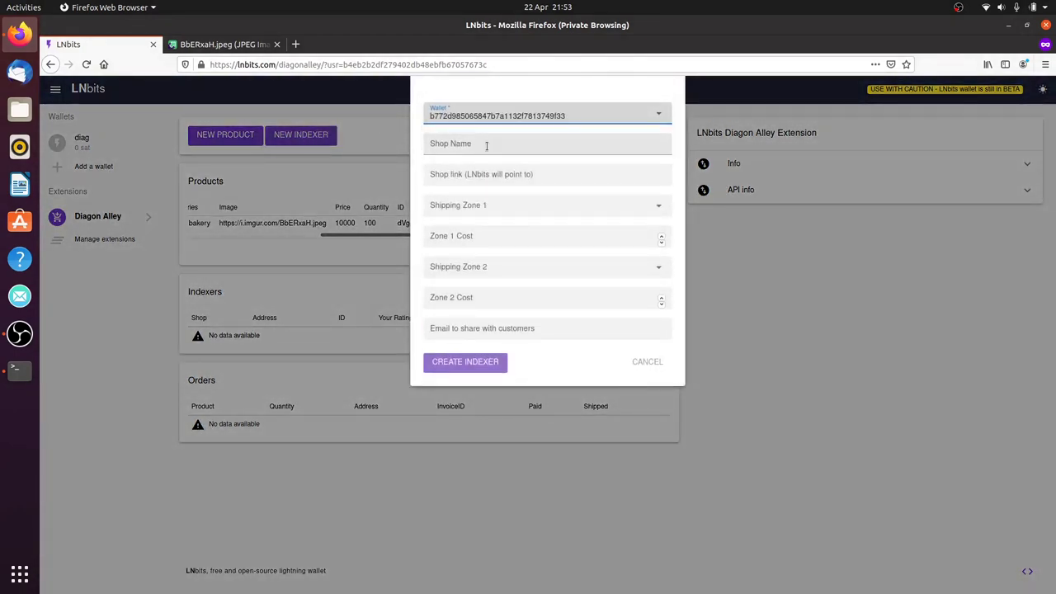
left_click(487, 146)
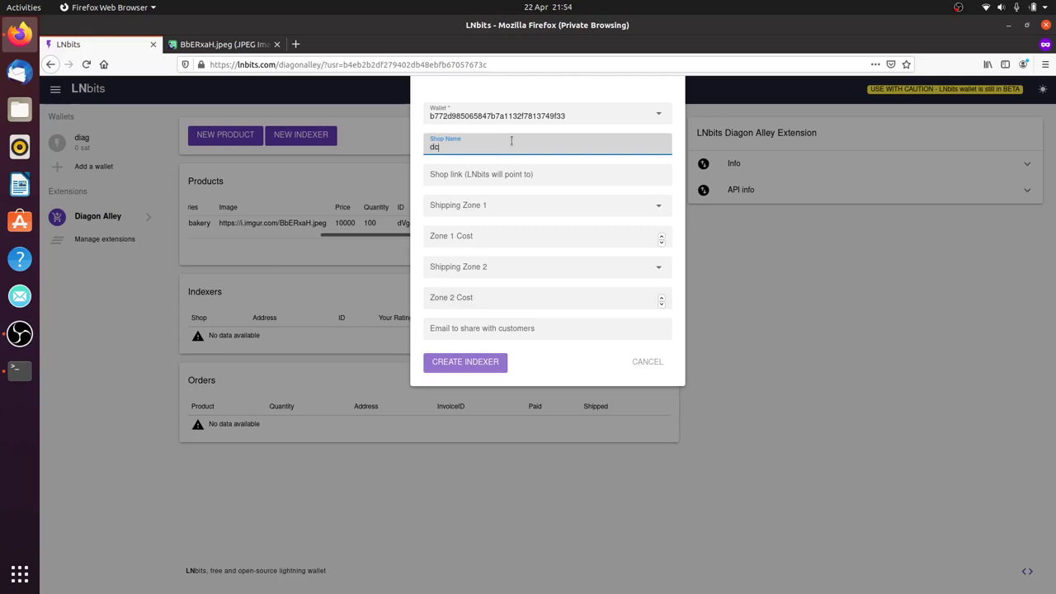
type("ake")
left_click(499, 174)
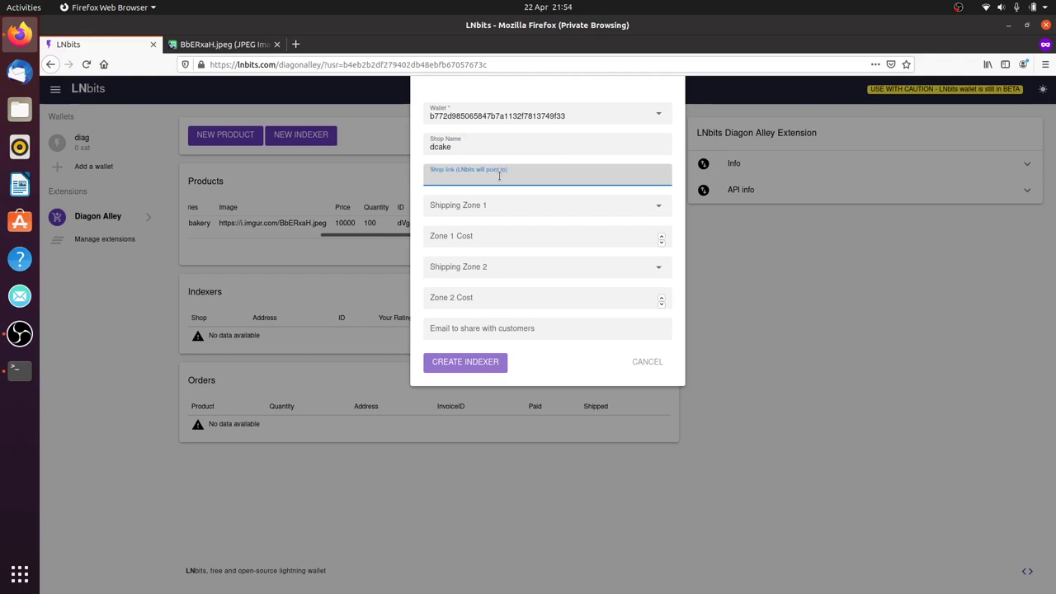
type("http://shop.dcake.com")
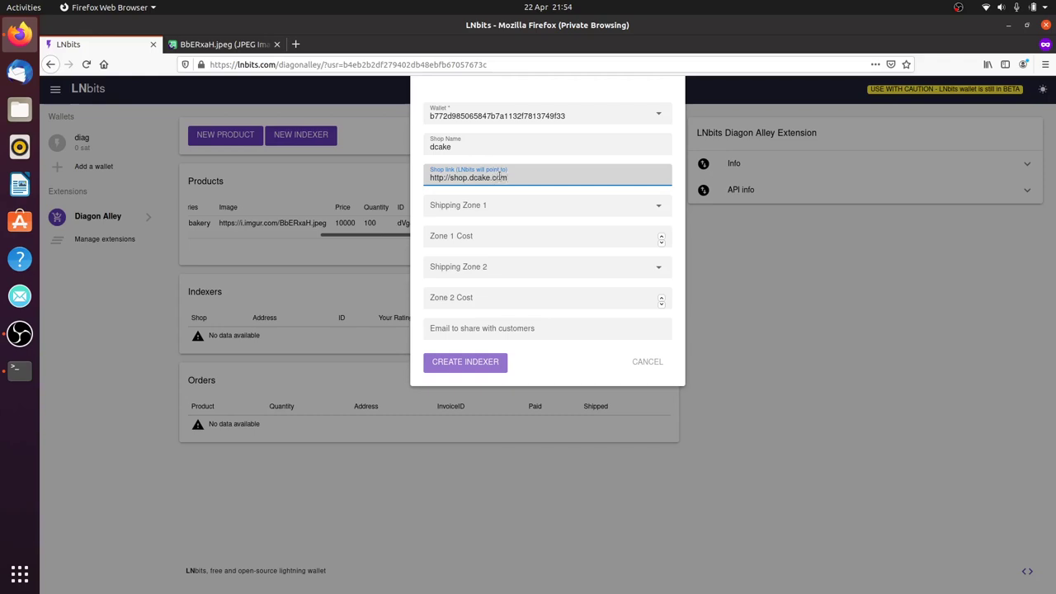
Set shipping zone 1 to Australia, France and Italy at cost 20000
left_click(499, 208)
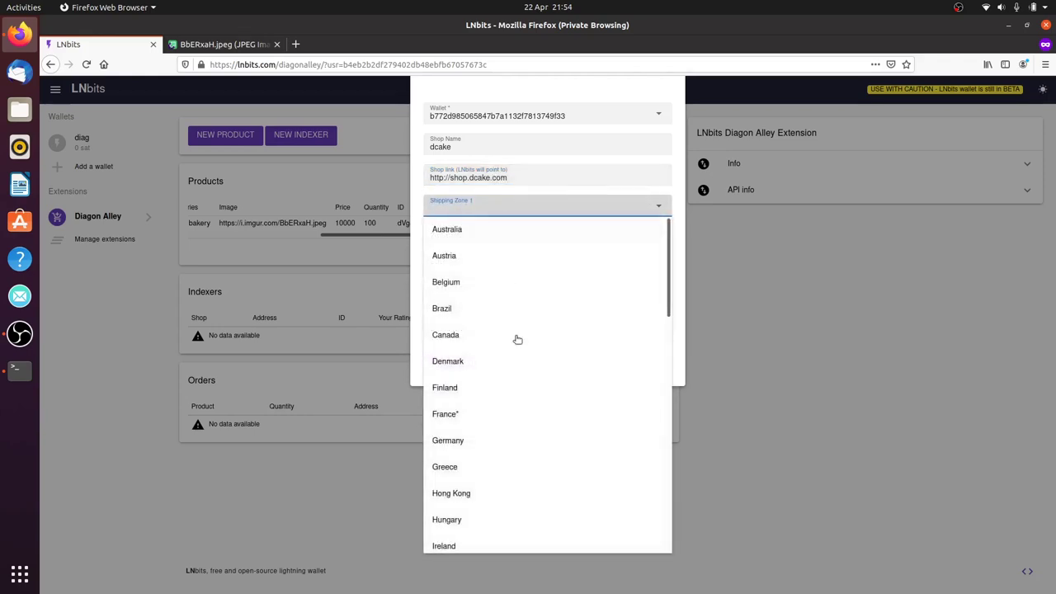
left_click(495, 232)
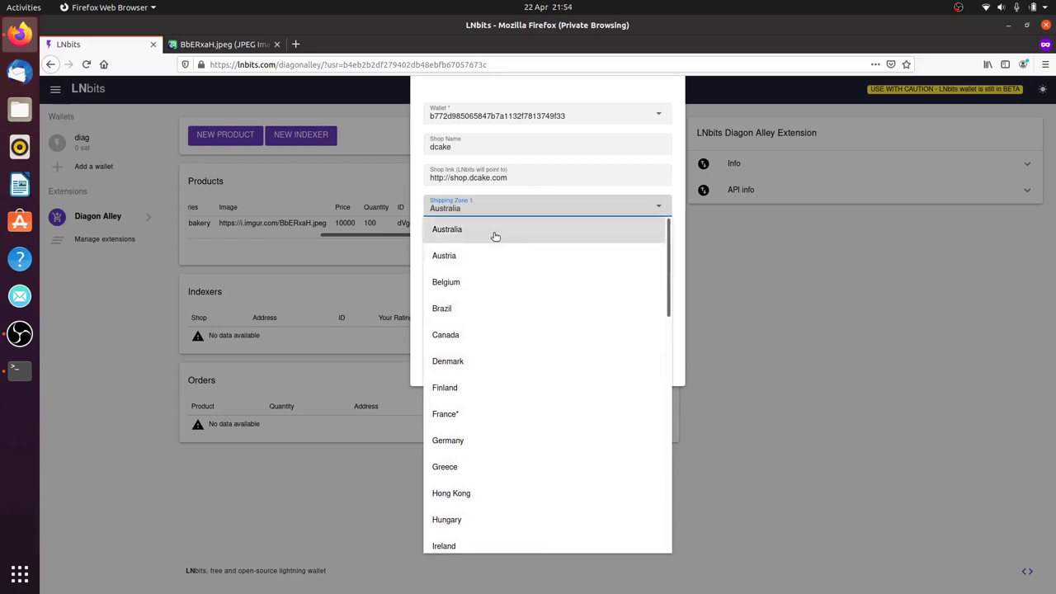
left_click(494, 424)
scroll(492, 424, "down", 3)
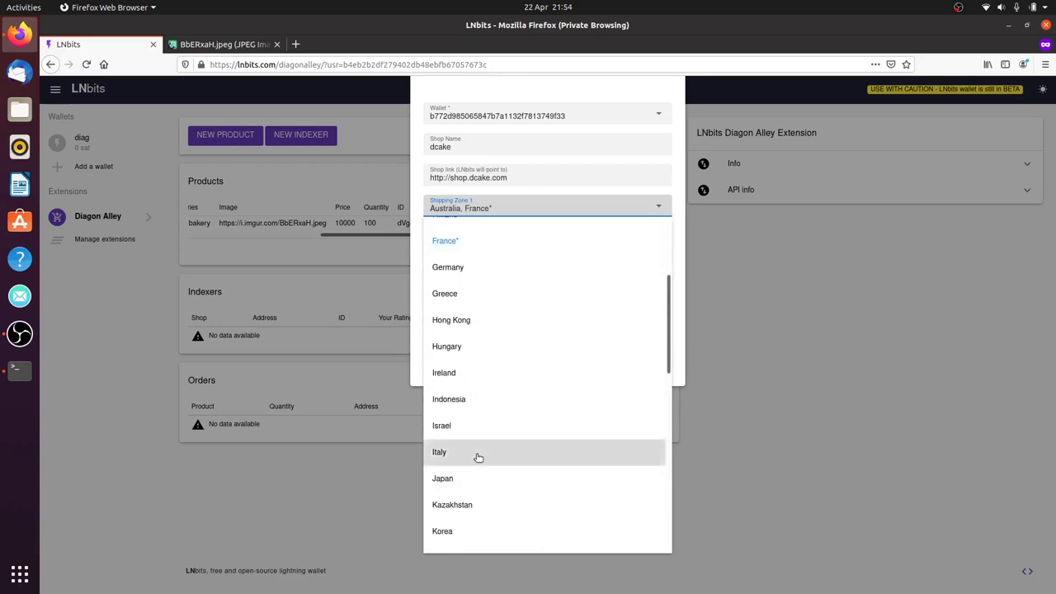
left_click(478, 452)
left_click(679, 236)
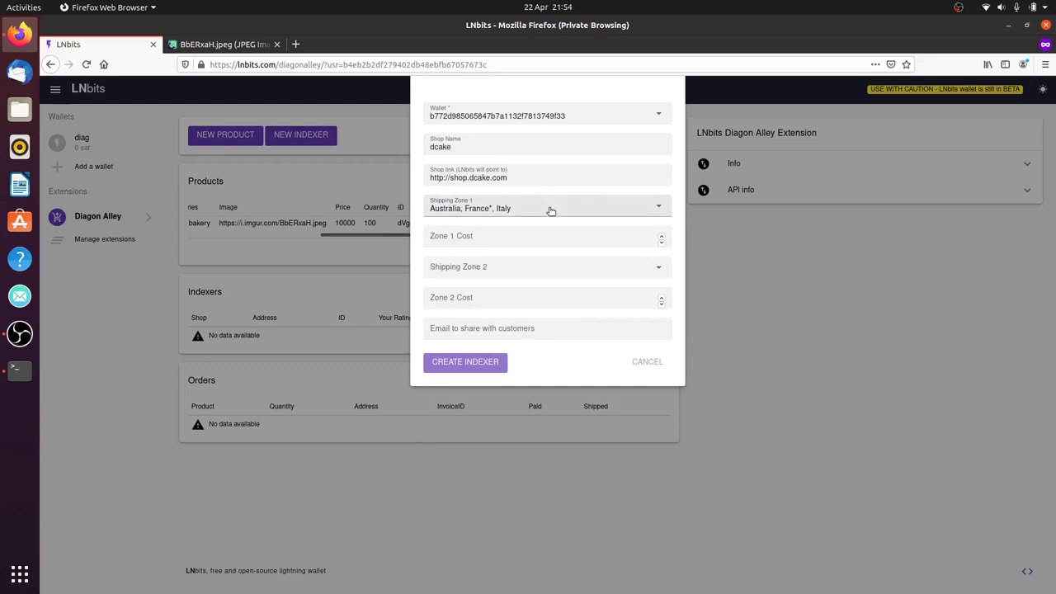
left_click(493, 236)
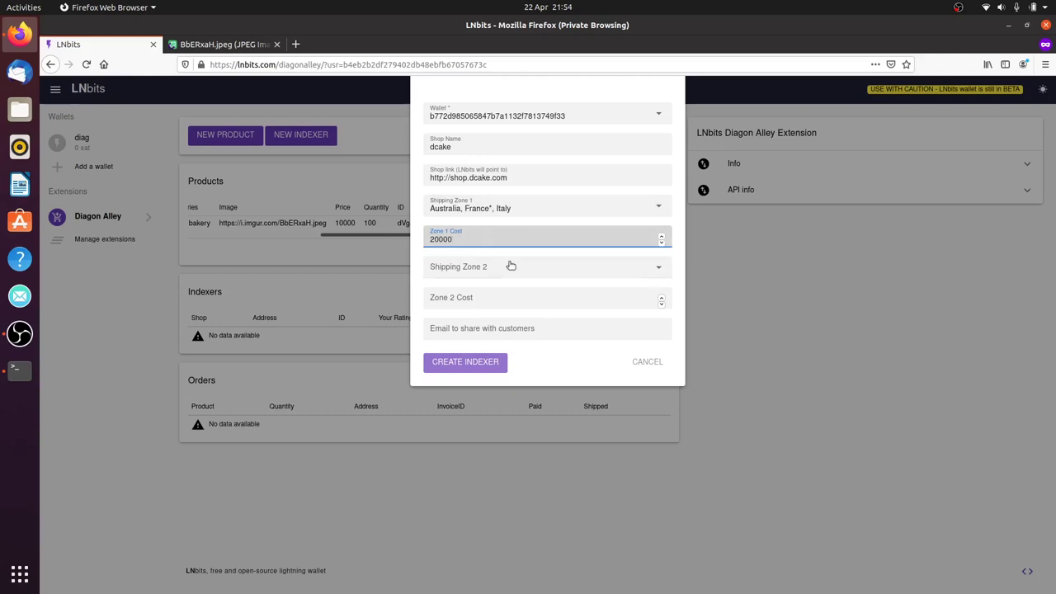
Set shipping zone 2 to Denmark, Hungary and Norway at cost 50000
left_click(515, 270)
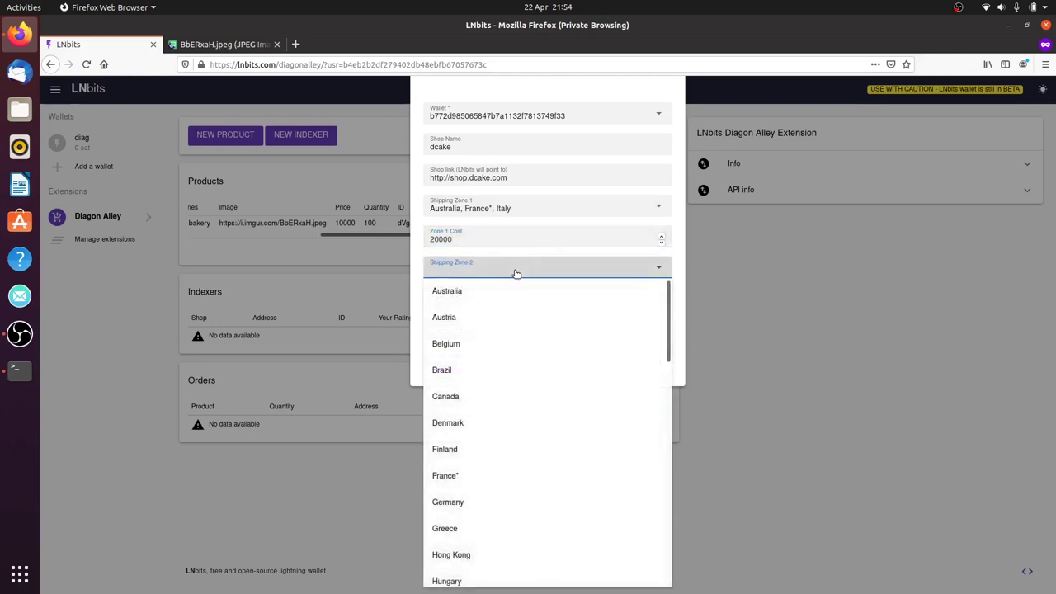
left_click(526, 431)
left_click(516, 578)
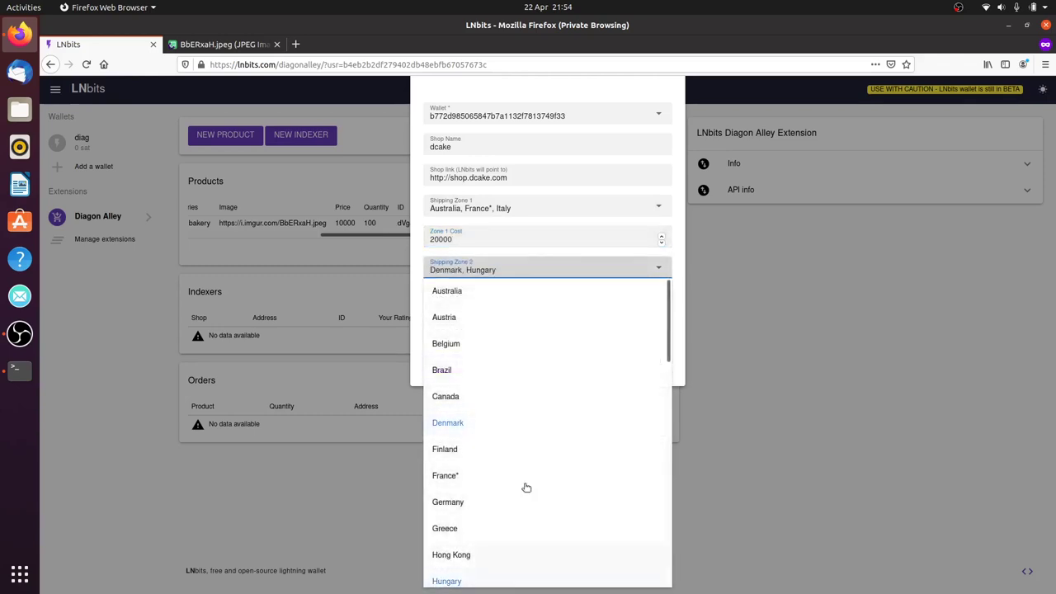
scroll(578, 453, "down", 5)
scroll(580, 454, "down", 3)
left_click(514, 504)
left_click(675, 326)
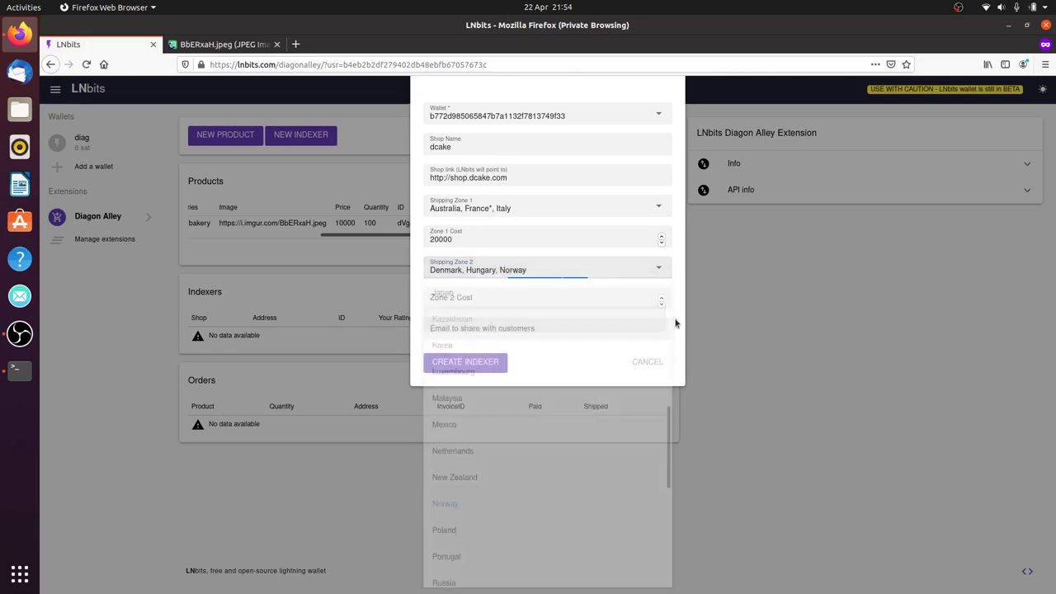
left_click(589, 296)
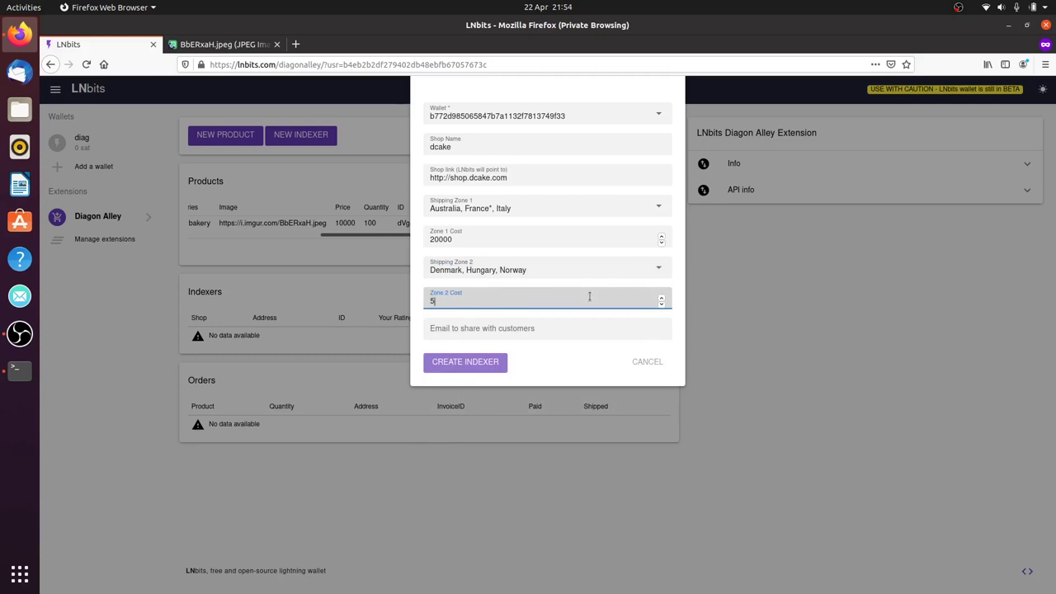
type("50000")
Enter the shop's contact e-mail and create the dcake indexer
left_click(489, 334)
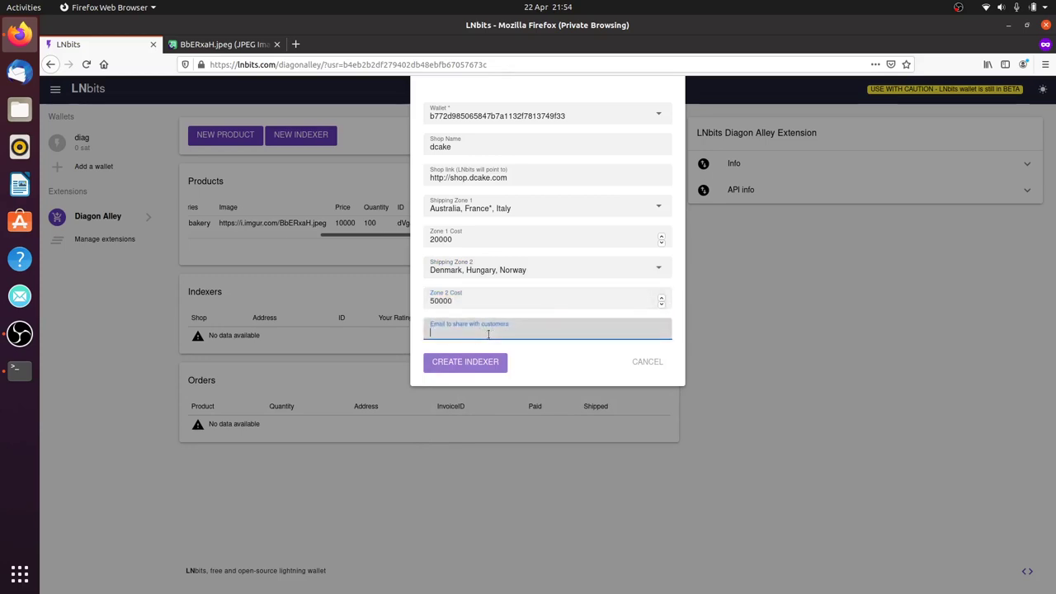
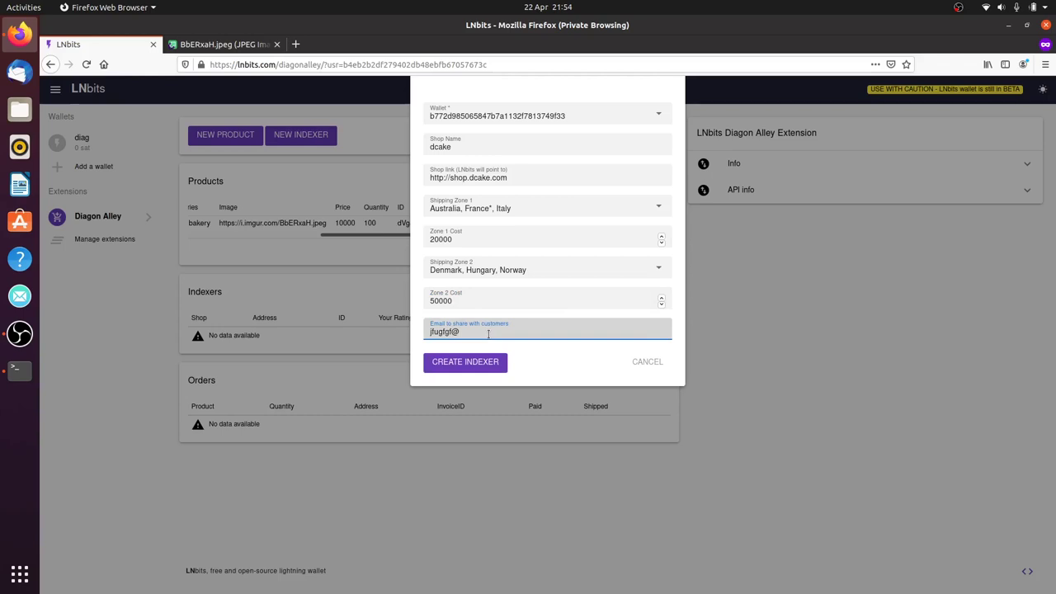
left_click(467, 362)
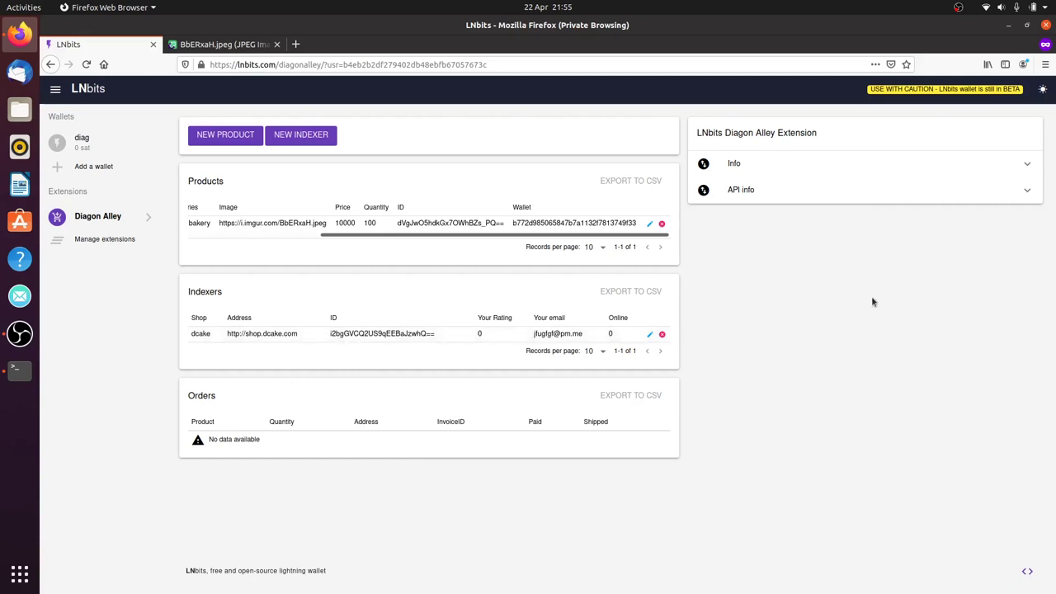
Paste the API's Get products curl example into Terminal, removing the indexer_id placeholder
left_click(792, 198)
left_click(796, 214)
left_click_drag(815, 318, 712, 306)
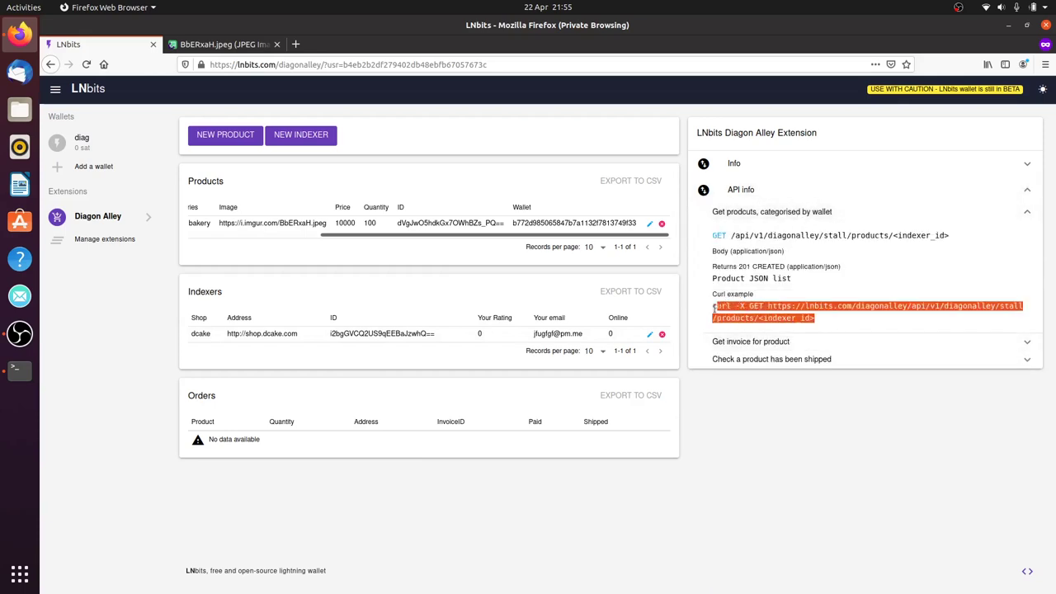
right_click(726, 317)
left_click(742, 322)
key("alt+Tab")
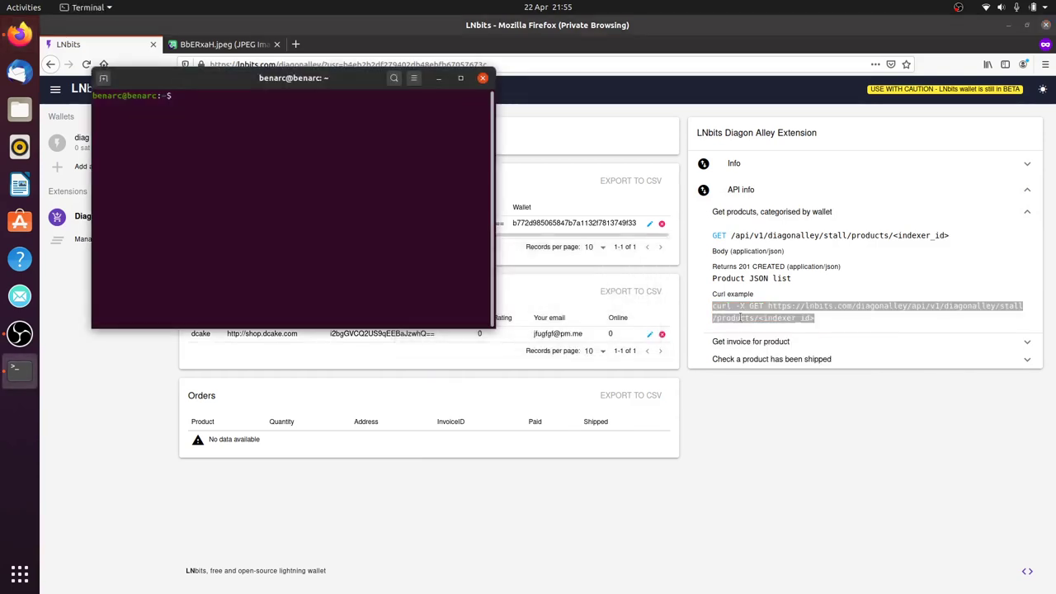
key("ctrl+shift+v")
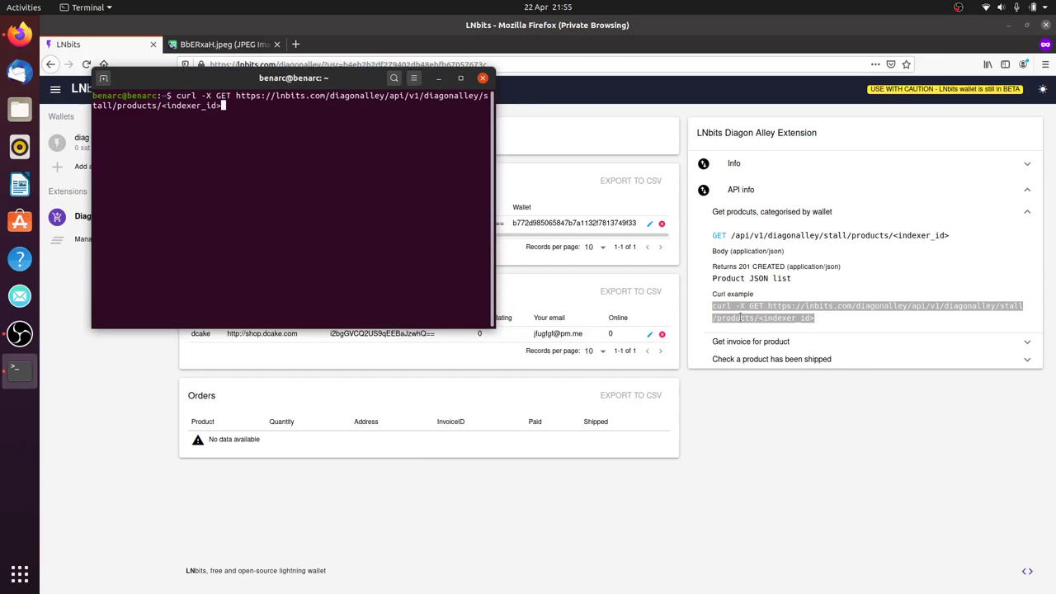
key("BackSpace")
key("BackSpace")
key("BackSpace")
key("BackSpace")
key("BackSpace")
key("BackSpace")
key("BackSpace")
key("BackSpace")
key("BackSpace")
key("BackSpace")
key("BackSpace")
key("BackSpace")
Insert the dcake indexer's ID into the products curl URL
left_click(937, 527)
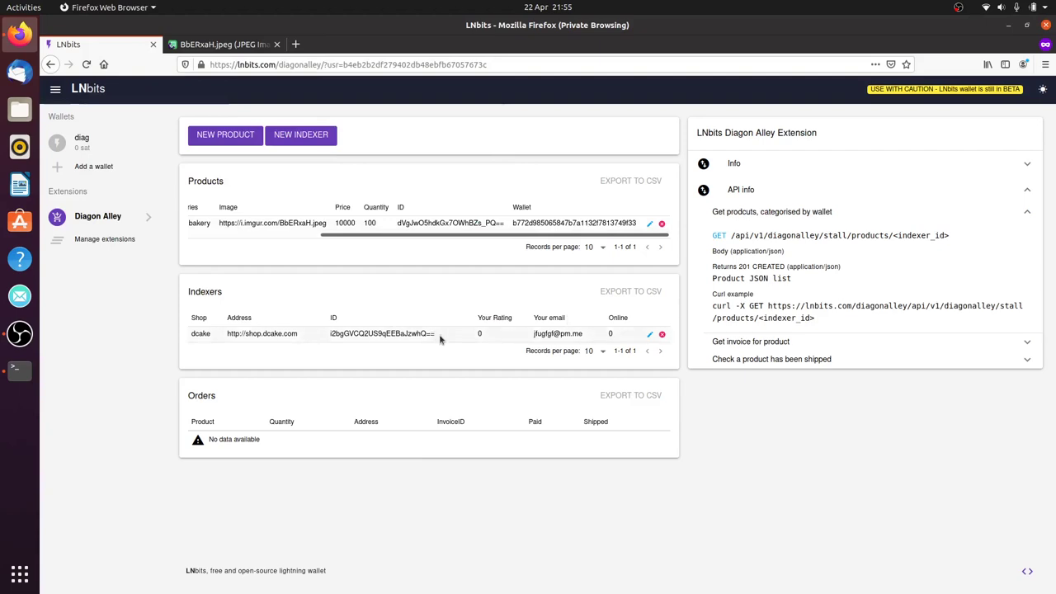
left_click_drag(441, 335, 361, 329)
right_click(364, 334)
left_click(380, 347)
key("alt+Tab")
key("ctrl+shift+v")
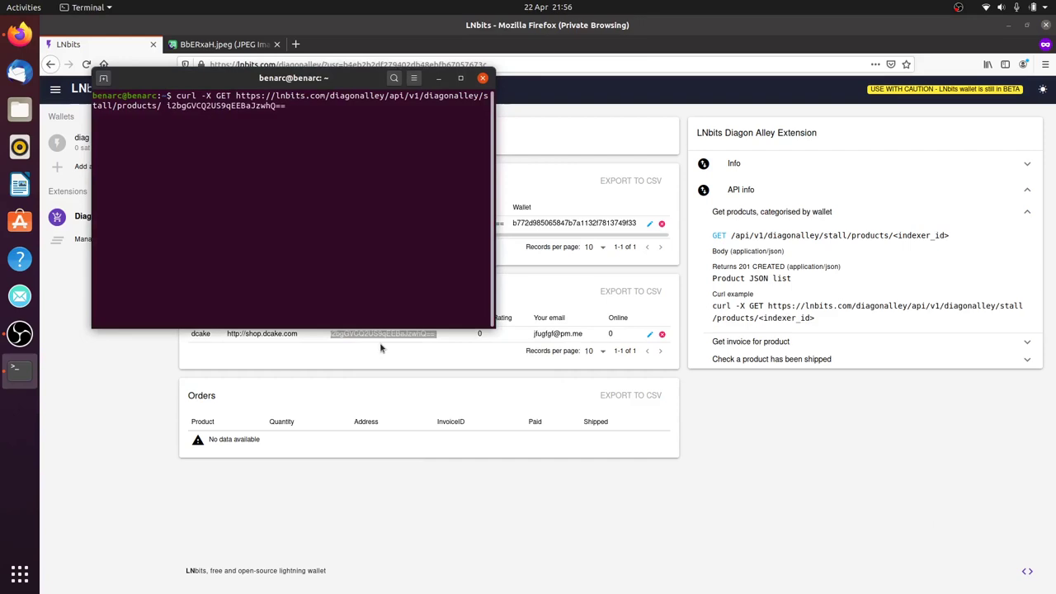
key("Left")
key("Left")
key("Left")
key("Left")
key("Left")
key("Left")
key("Left")
key("Left")
key("Left")
key("Left")
key("Left")
key("Left")
key("Left")
key("Left")
key("Left")
key("Left")
key("Left")
key("Left")
key("Left")
key("Left")
key("Left")
key("BackSpace")
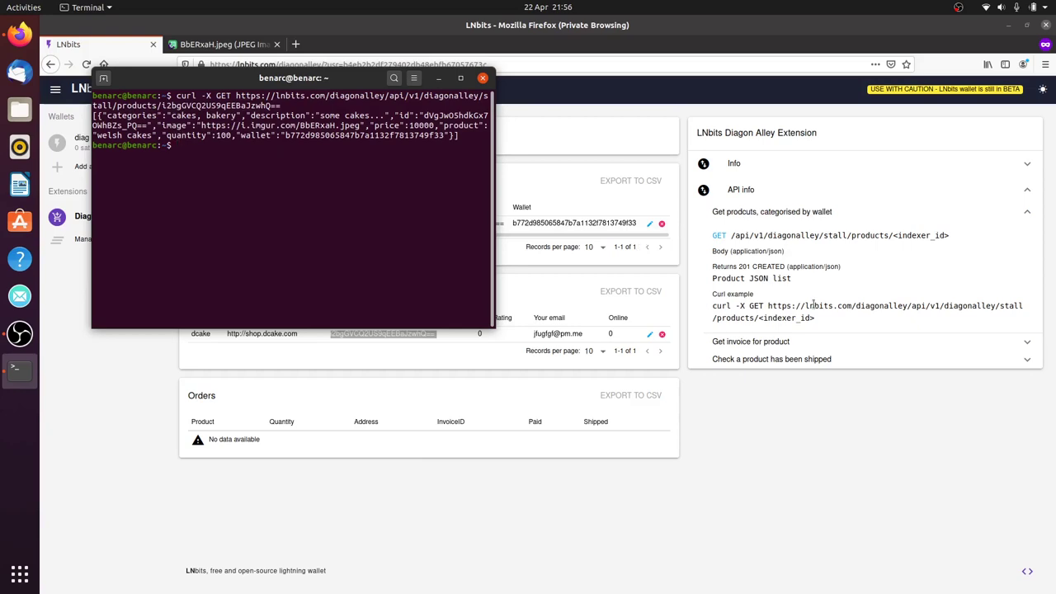
Paste the API's get-invoice POST curl example into Terminal
left_click(811, 347)
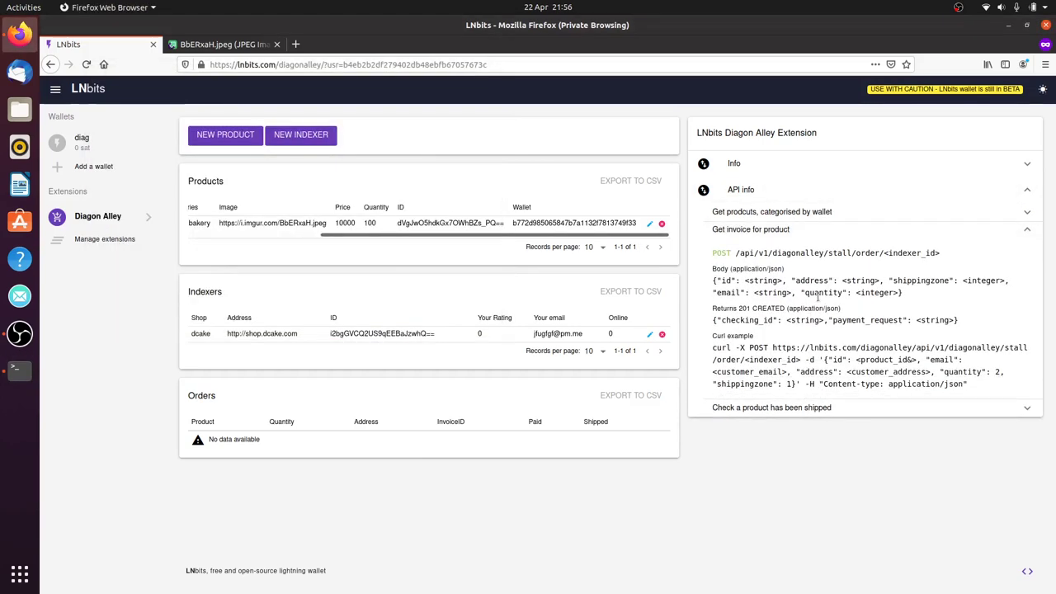
left_click_drag(972, 385, 737, 338)
right_click(736, 338)
left_click(751, 347)
key("alt+Tab")
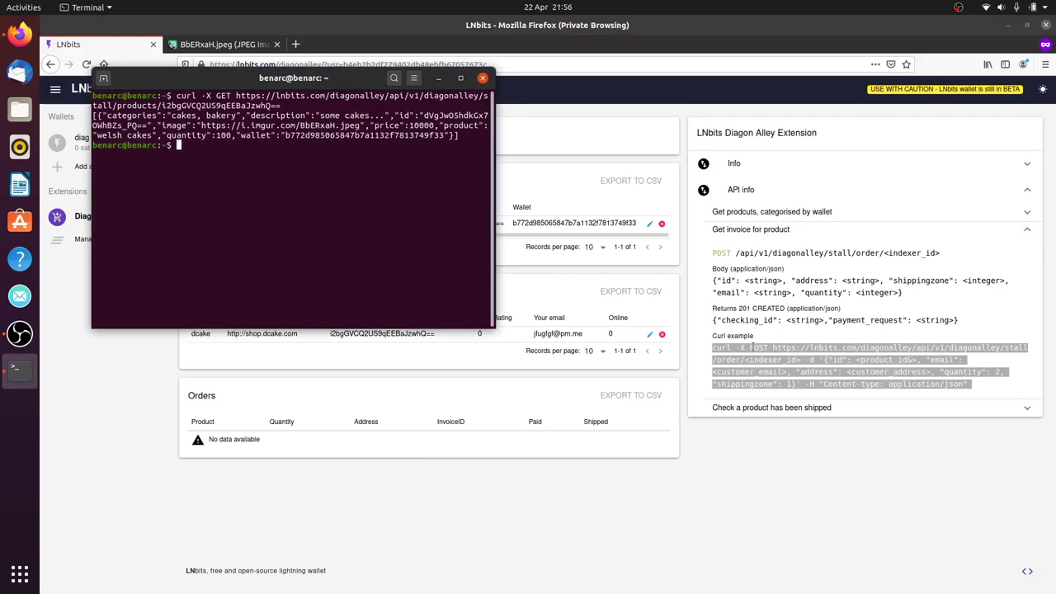
key("ctrl+shift+v")
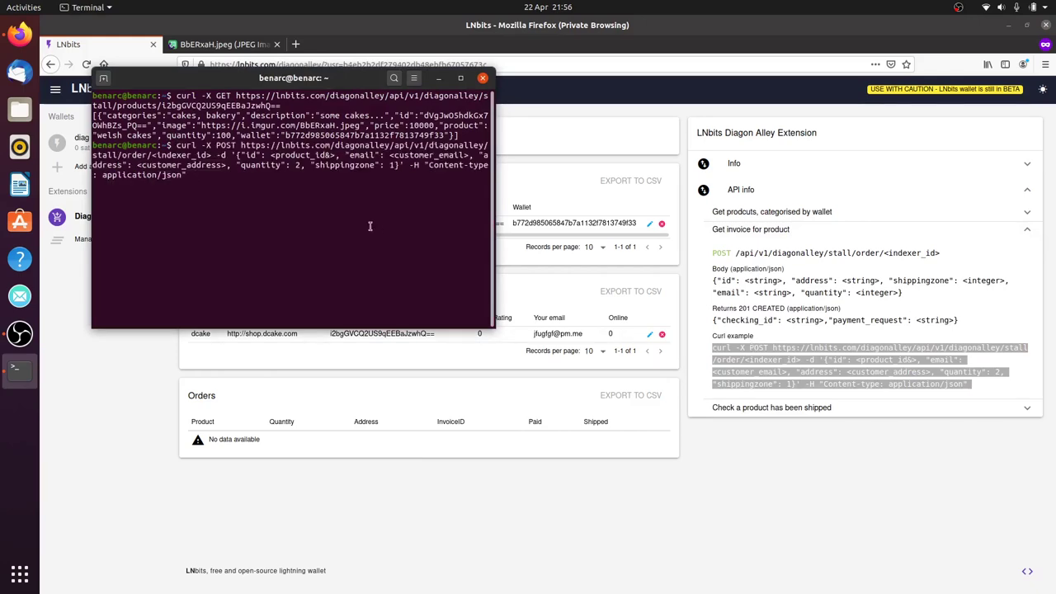
Change shippingzone to 2 and replace the address placeholder with a sample address
key("ctrl+Left")
key("ctrl+Left")
key("ctrl+Left")
key("ctrl+Left")
key("ctrl+Left")
key("Left")
key("Left")
key("Left")
key("Left")
key("BackSpace")
type("2")
key("Left")
key("Left")
key("Left")
key("Left")
key("Left")
key("Left")
key("Left")
key("Left")
key("Left")
key("Left")
key("Left")
key("Left")
key("Left")
key("Left")
key("Left")
key("Left")
key("Left")
key("Left")
key("Left")
key("Left")
key("Left")
key("Left")
key("Left")
key("Left")
key("Left")
key("Left")
key("Left")
key("Left")
key("Left")
key("Left")
key("Left")
key("Left")
key("Left")
key("Left")
key("BackSpace")
key("BackSpace")
key("BackSpace")
key("BackSpace")
key("BackSpace")
key("BackSpace")
key("BackSpace")
key("BackSpace")
key("BackSpace")
key("BackSpace")
key("BackSpace")
key("BackSpace")
key("BackSpace")
key("BackSpace")
key("BackSpace")
key("BackSpace")
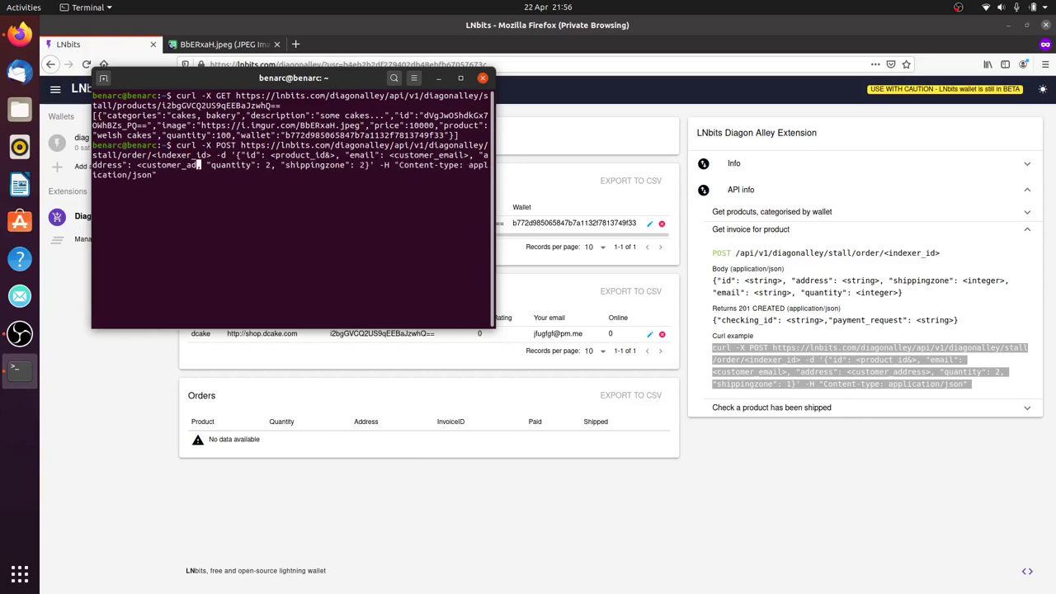
key("BackSpace")
key("BackSpace")
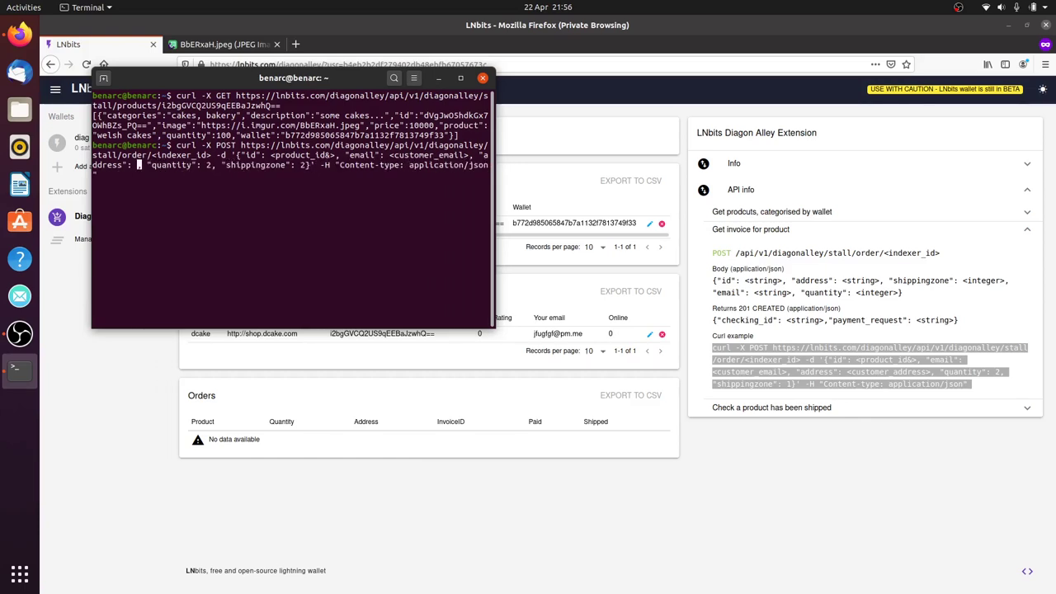
type("\": \"jigjhvjh")
Fill in a sample customer e-mail and leave the product id as empty quotes
key("Left")
key("Left")
key("Left")
key("Left")
key("Left")
key("Left")
key("Left")
key("Left")
key("Left")
key("Left")
key("Left")
key("Left")
key("Left")
key("Left")
key("Left")
key("Left")
key("Left")
key("Left")
key("Left")
key("Left")
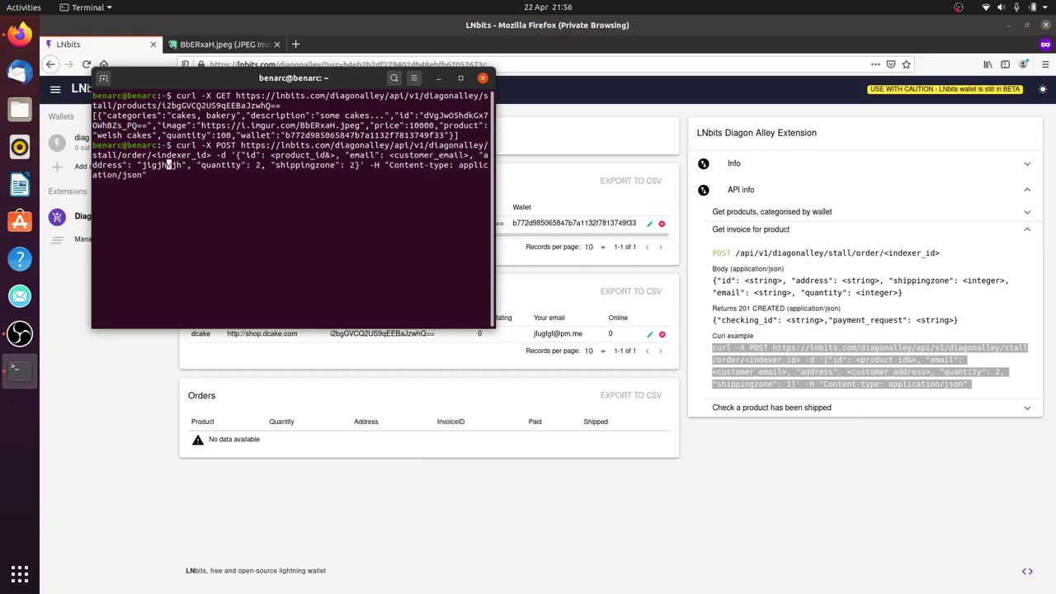
key("BackSpace")
key("BackSpace")
key("BackSpace")
key("BackSpace")
key("BackSpace")
key("BackSpace")
key("BackSpace")
key("BackSpace")
key("BackSpace")
key("BackSpace")
key("BackSpace")
key("BackSpace")
key("BackSpace")
key("BackSpace")
key("BackSpace")
key("BackSpace")
type("\"\"")
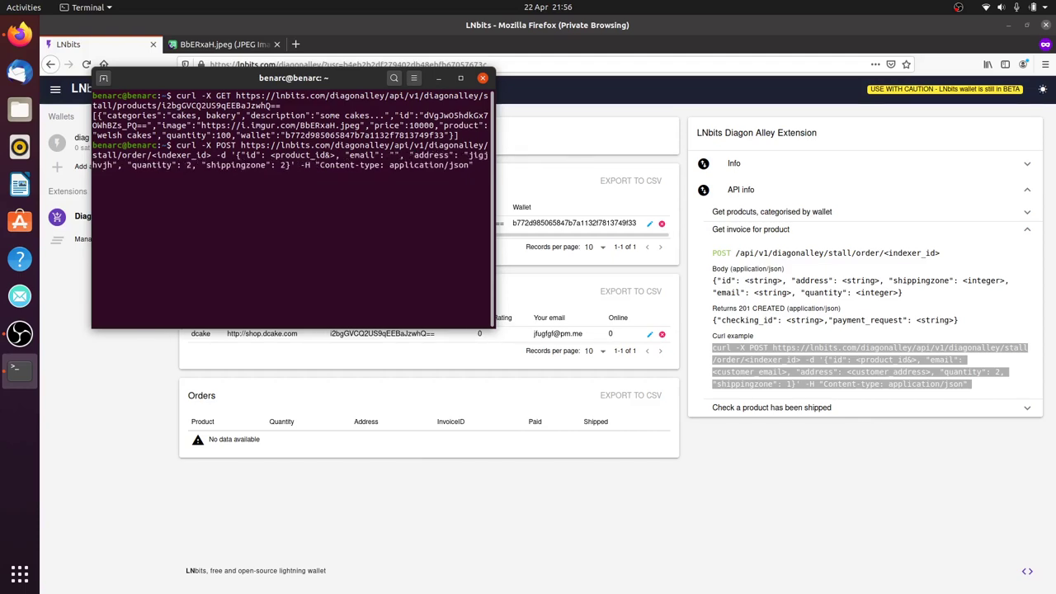
key("Left")
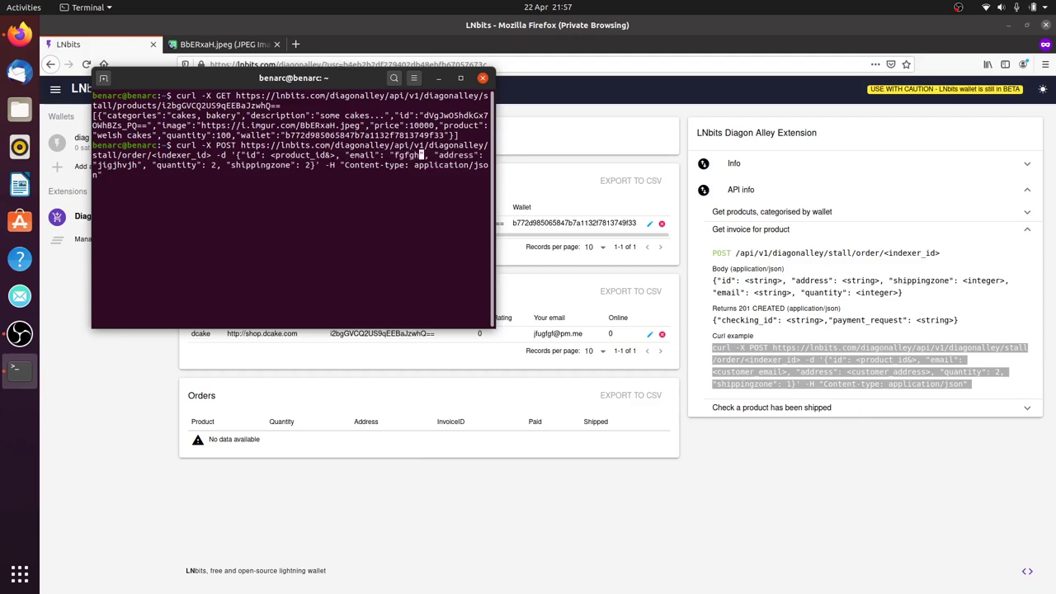
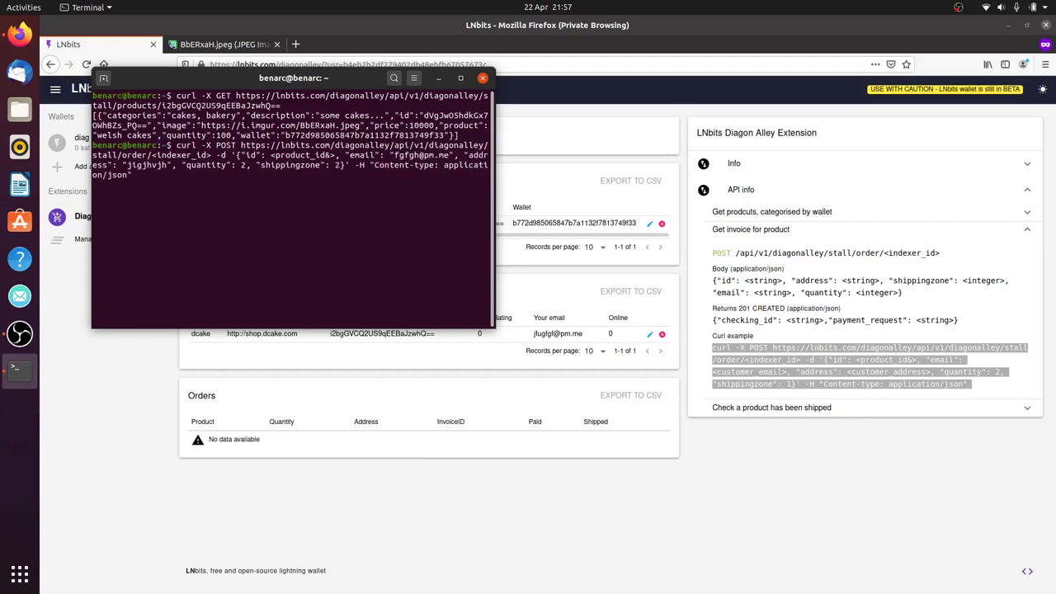
key("Left")
key("Left")
key("Left")
key("Left")
key("Left")
key("Left")
key("Left")
key("Left")
key("Left")
key("Left")
key("Left")
key("Left")
key("Left")
key("Left")
key("Left")
key("Left")
key("Left")
key("Left")
key("Left")
key("Left")
key("BackSpace")
key("BackSpace")
key("BackSpace")
key("BackSpace")
key("BackSpace")
key("BackSpace")
key("BackSpace")
key("BackSpace")
key("BackSpace")
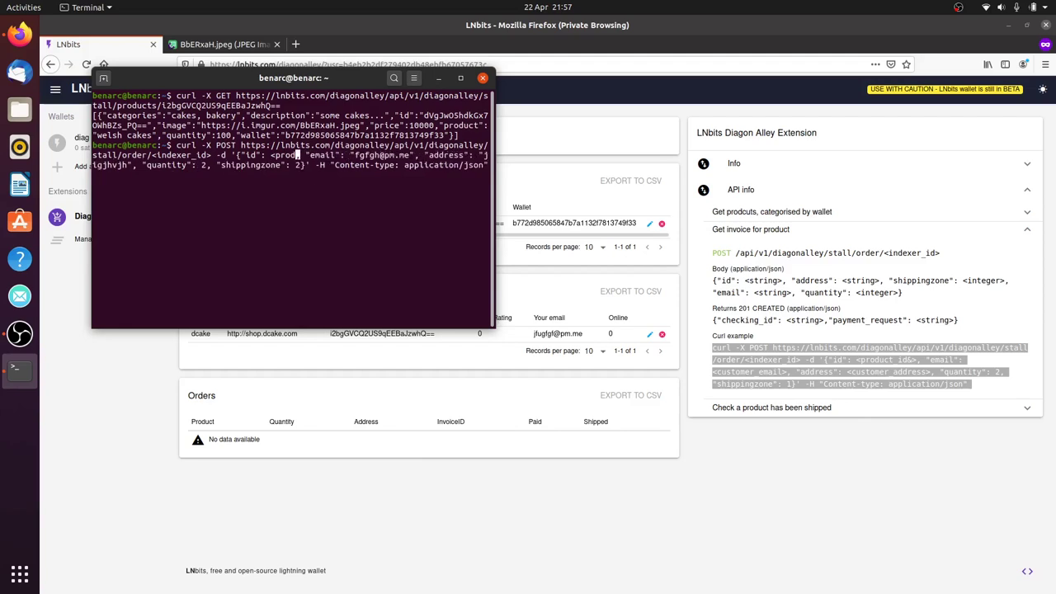
key("BackSpace")
key("BackSpace")
key("BackSpace")
key("BackSpace")
key("BackSpace")
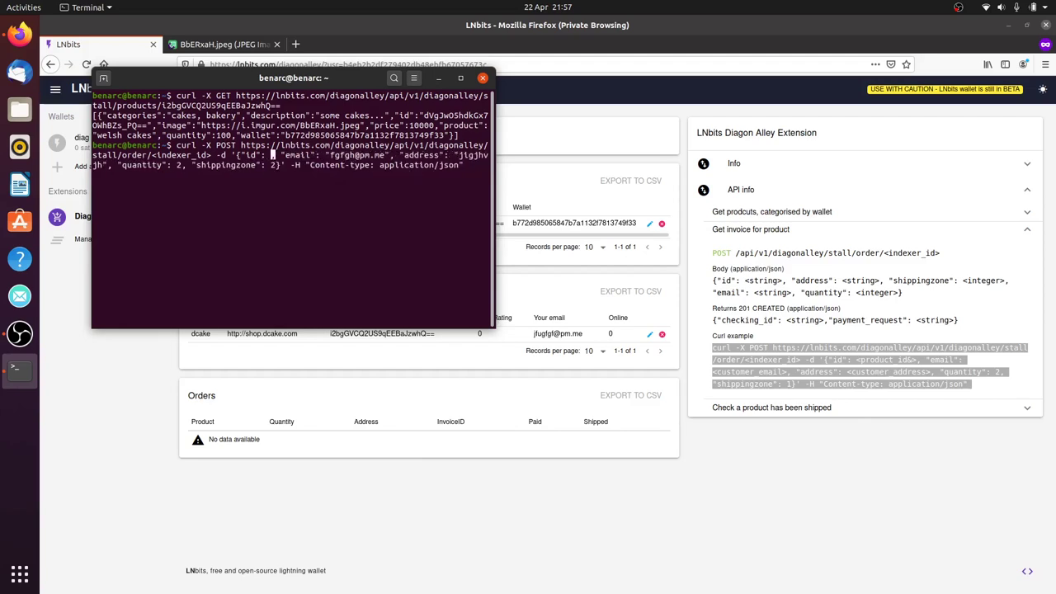
type("\"\"")
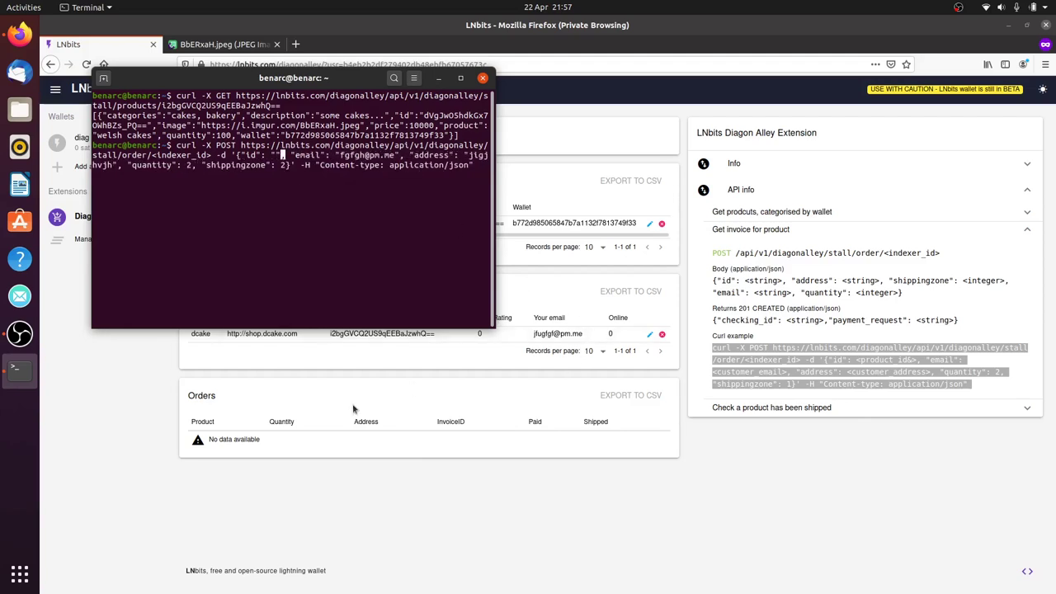
Paste the welsh cakes product ID into the order command and clear the indexer placeholder
left_click(130, 414)
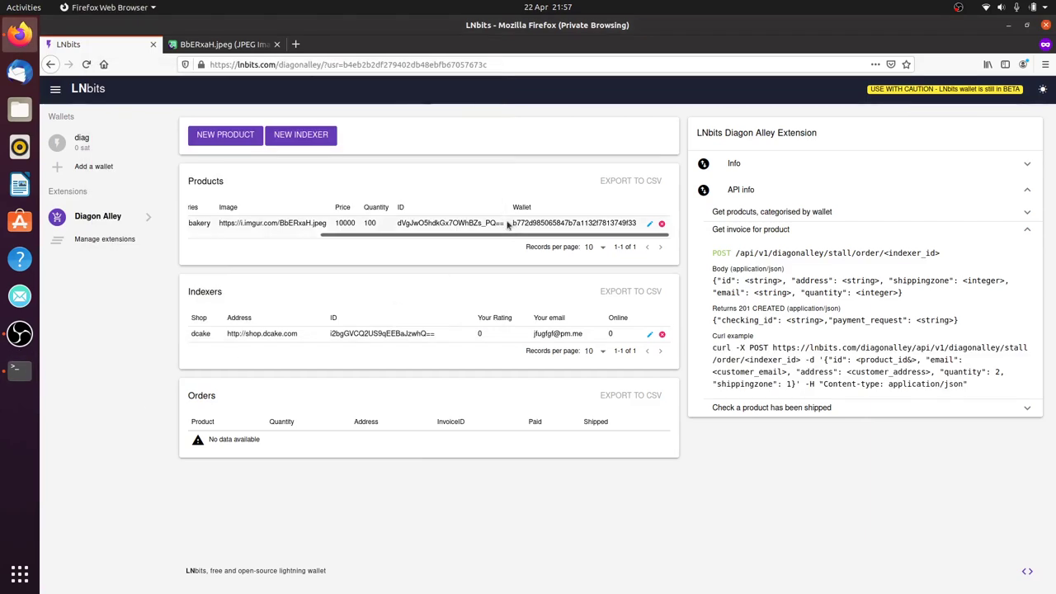
left_click_drag(501, 223, 396, 224)
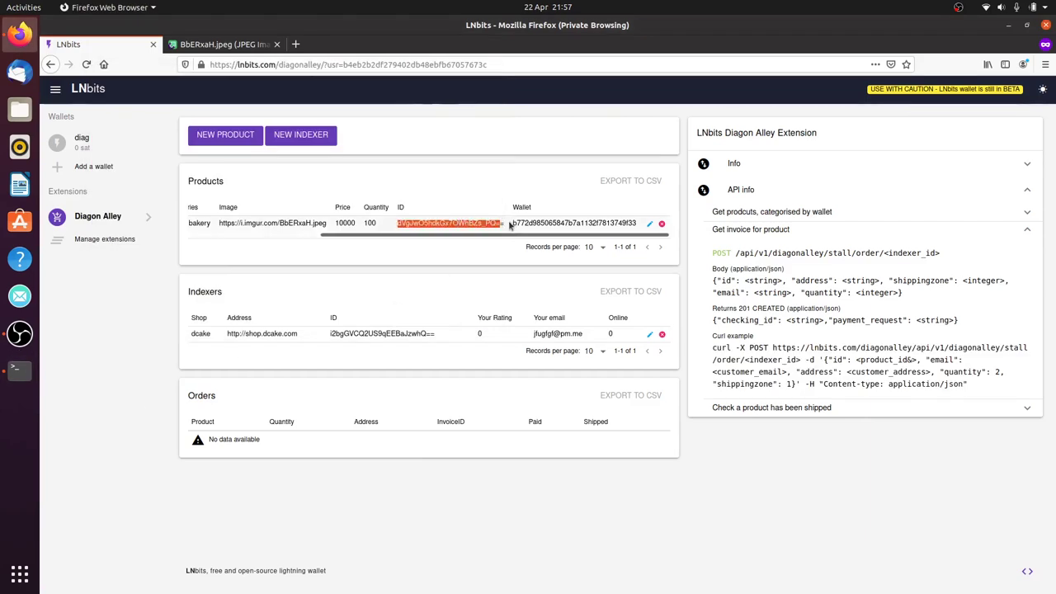
left_click_drag(504, 224, 391, 227)
right_click(415, 221)
left_click(424, 230)
key("alt+Tab")
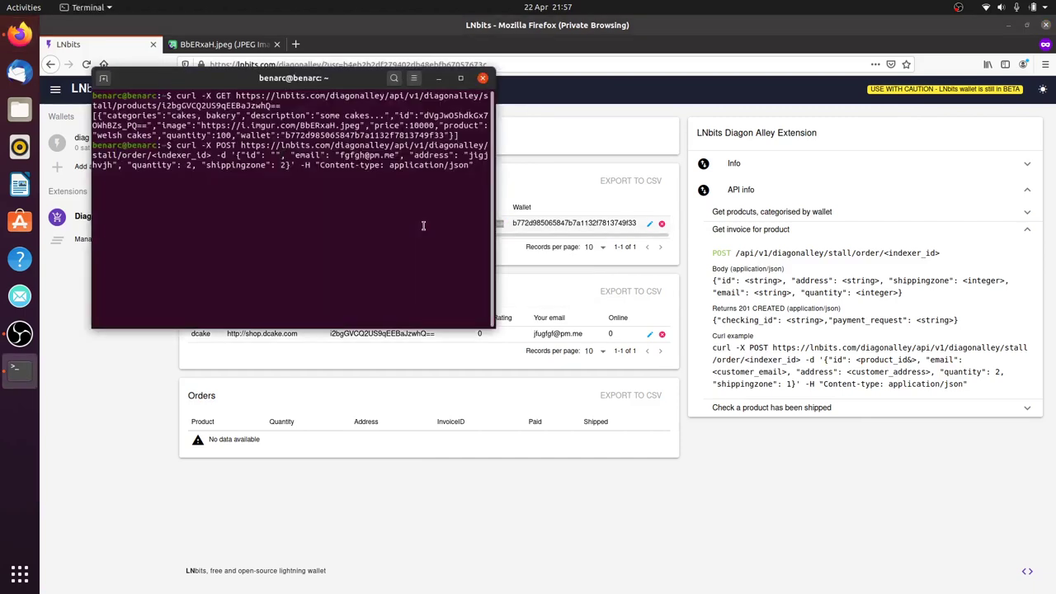
key("Left")
key("ctrl+shift+v")
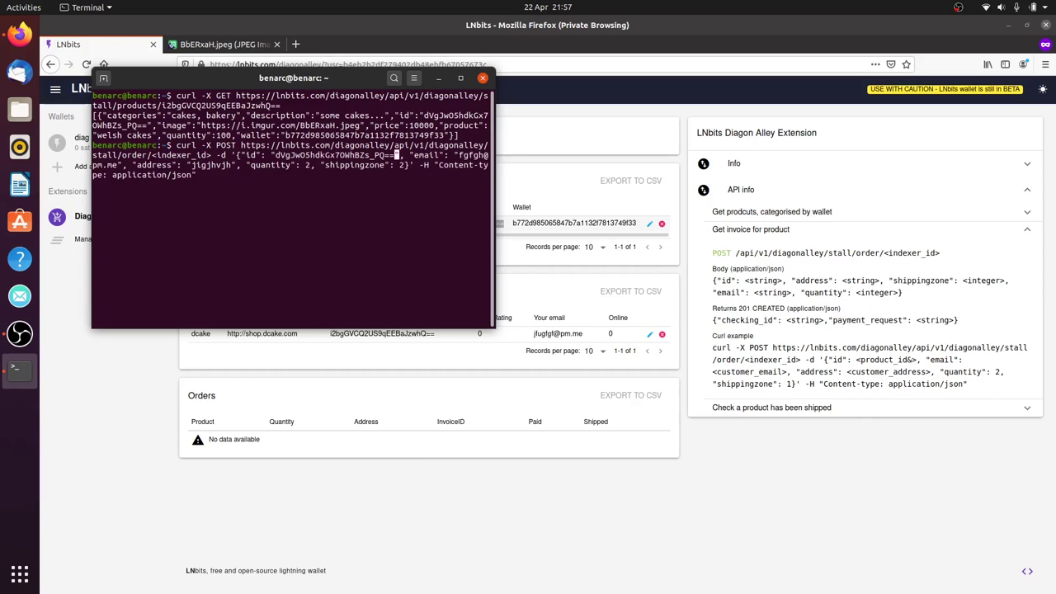
key("Left")
key("Left")
key("Left")
key("Left")
key("Left")
key("Left")
key("Left")
key("Left")
key("Left")
key("Left")
key("Left")
key("Left")
key("Left")
key("Left")
key("Left")
key("Left")
key("Left")
key("Left")
key("Left")
key("Left")
key("BackSpace")
key("BackSpace")
key("BackSpace")
key("BackSpace")
key("BackSpace")
key("BackSpace")
key("BackSpace")
key("BackSpace")
key("BackSpace")
key("BackSpace")
key("BackSpace")
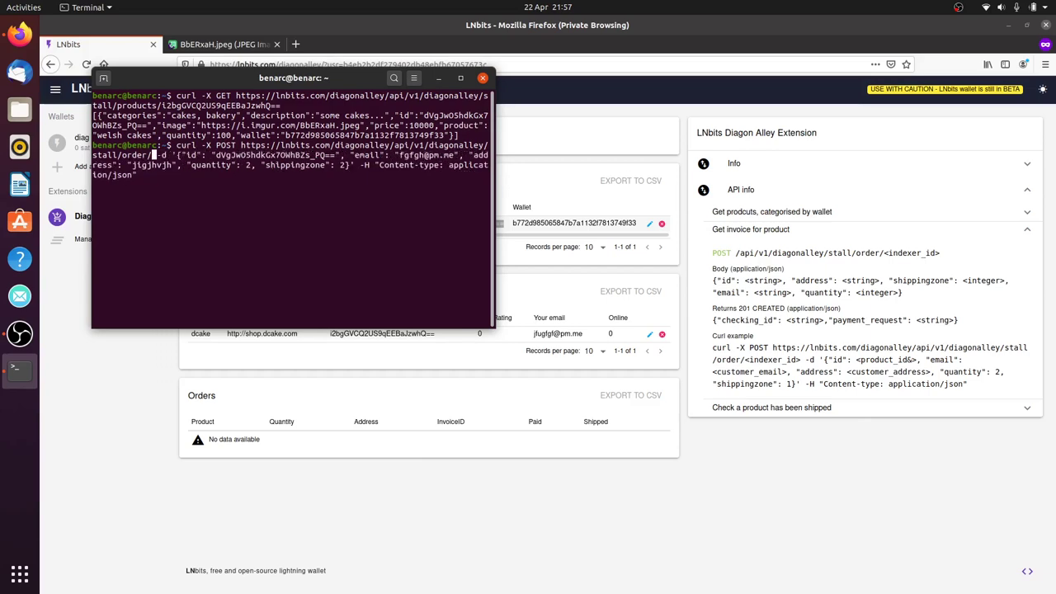
Insert the dcake indexer ID into the order URL and send the request
left_click(397, 345)
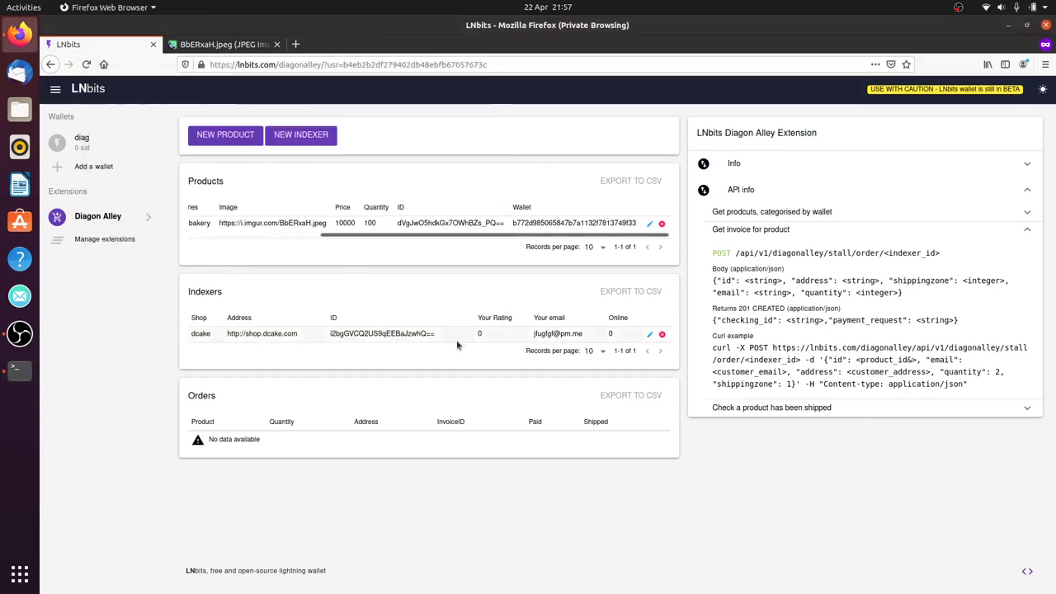
triple_click(399, 333)
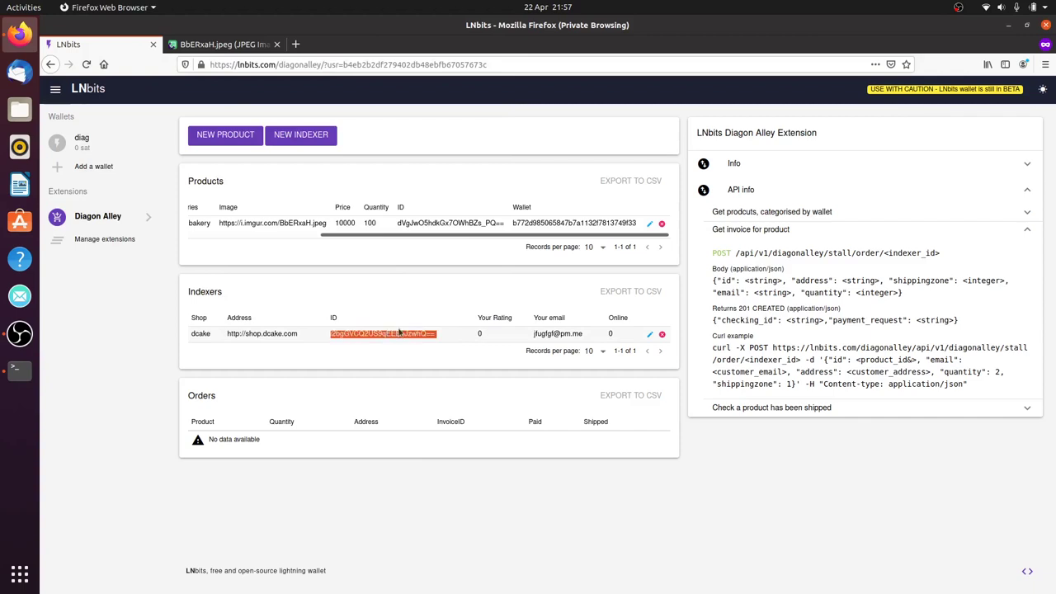
right_click(345, 345)
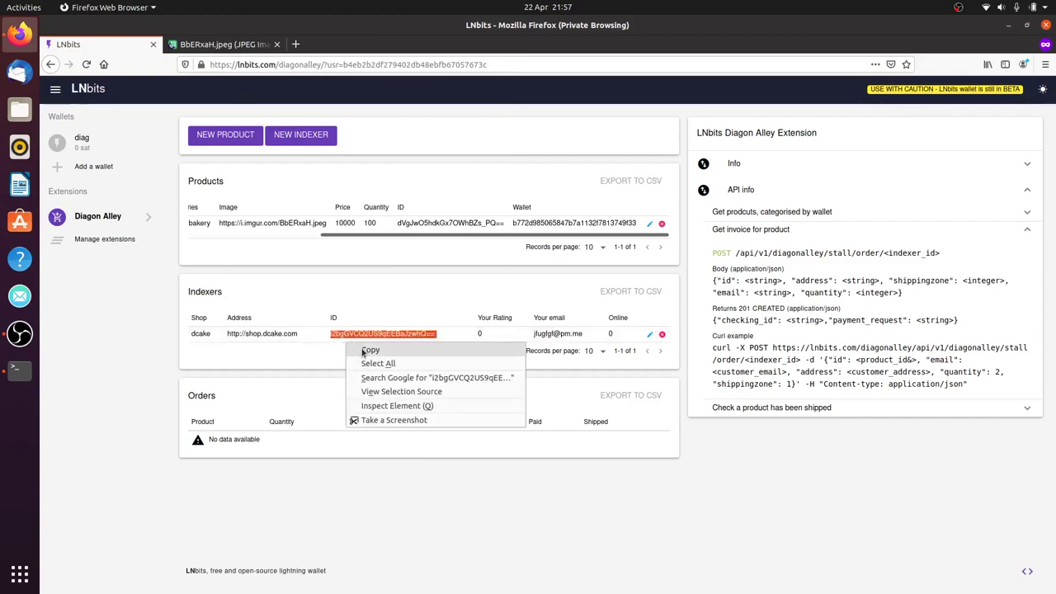
left_click(363, 350)
key("alt+Tab")
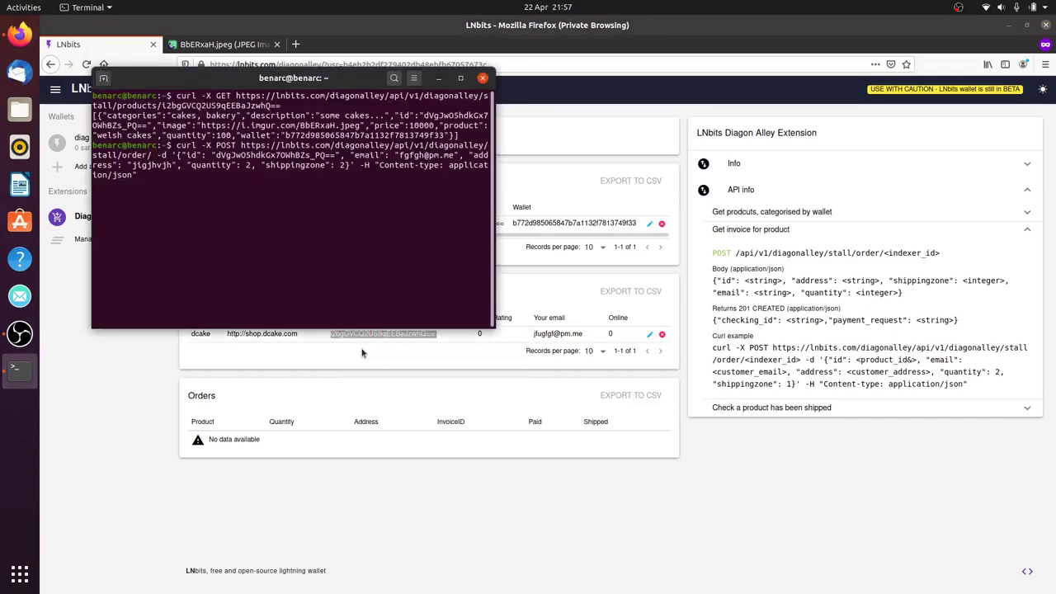
key("ctrl+shift+v")
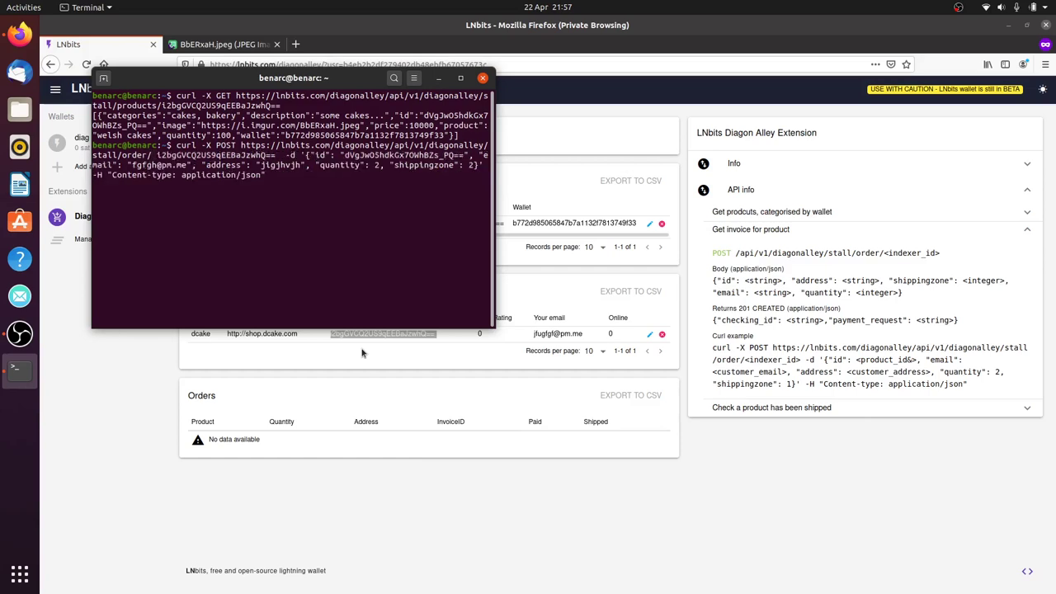
key("BackSpace")
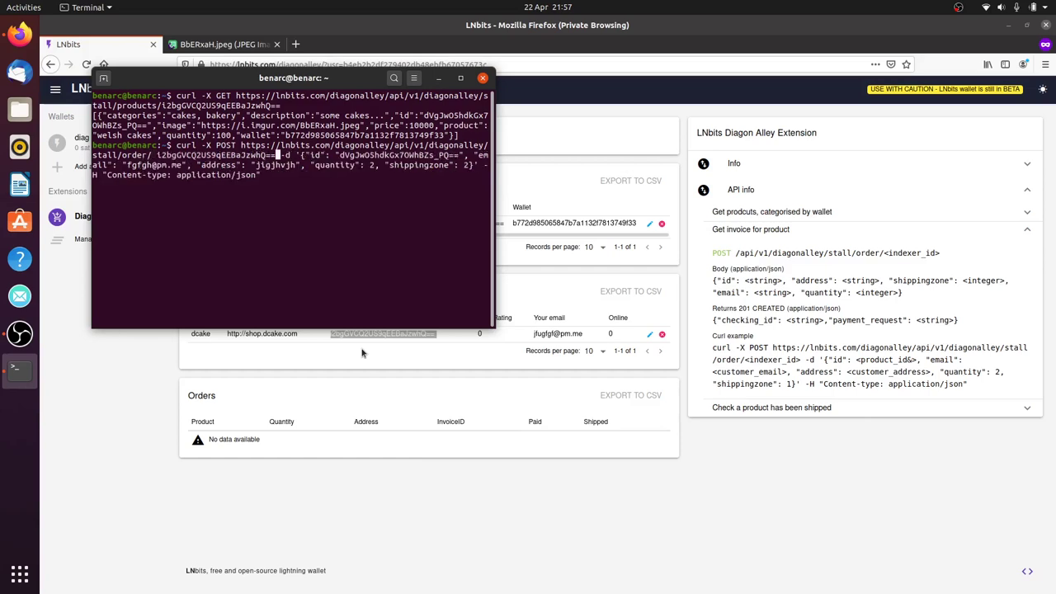
key("Left")
key("Left")
key("Left")
key("Left")
key("Left")
key("Left")
key("Left")
key("Left")
key("Left")
key("Left")
key("Left")
key("Left")
key("Left")
key("Left")
key("Left")
key("Left")
key("Left")
key("Left")
key("Left")
key("Left")
key("Delete")
key("Return")
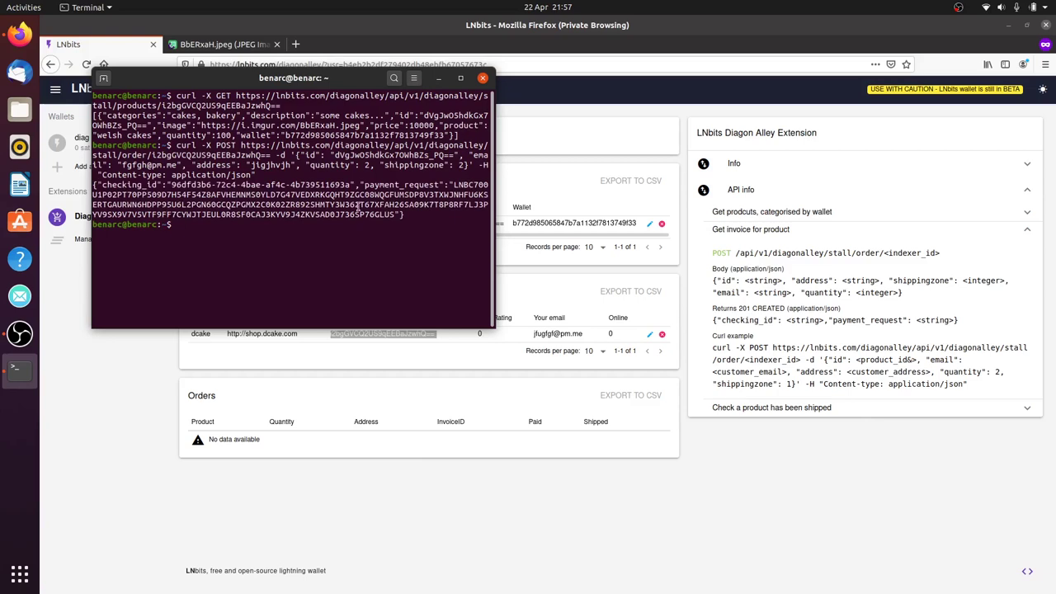
Copy the returned payment_request invoice
left_click_drag(452, 185, 399, 215)
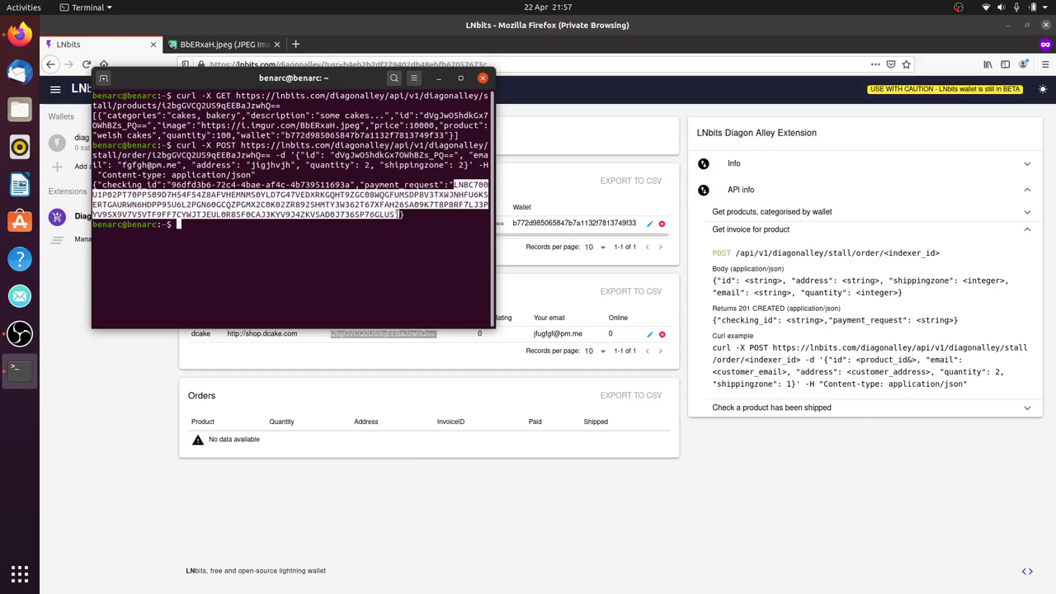
left_click(385, 219)
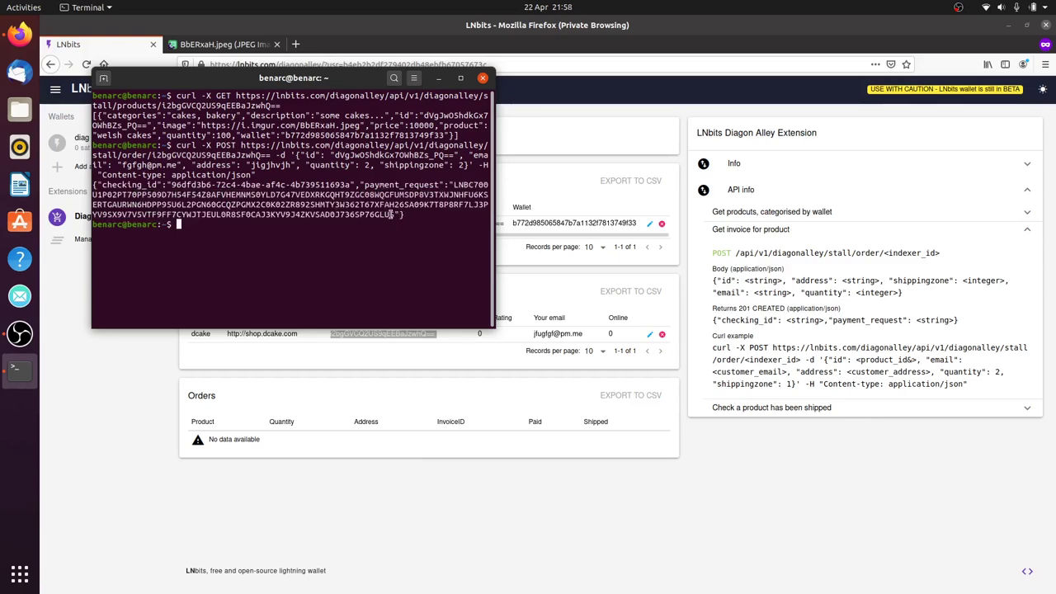
left_click_drag(391, 215, 449, 185)
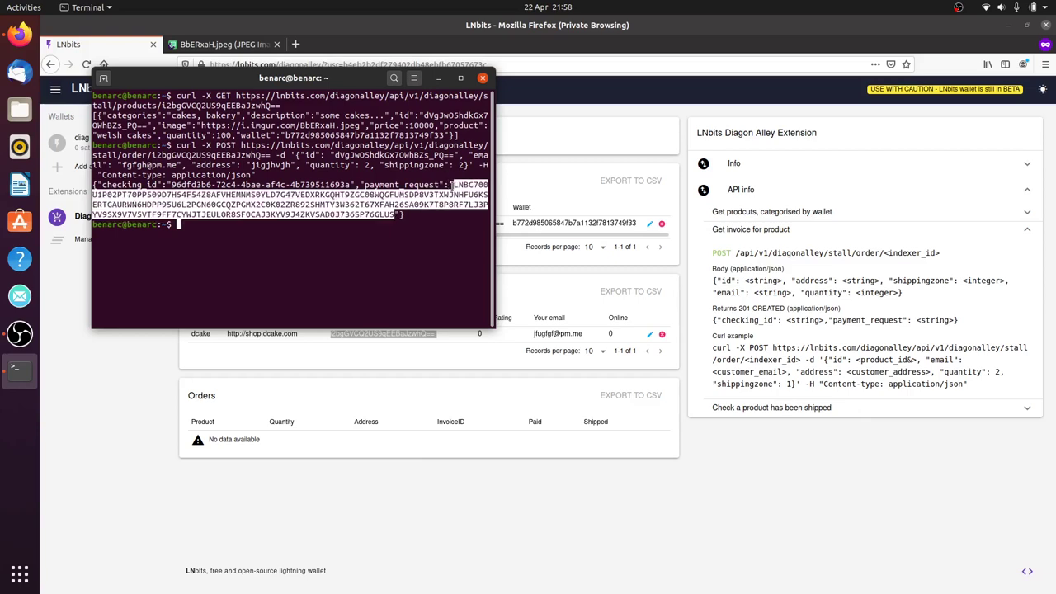
right_click(453, 185)
left_click(465, 194)
Reload the Diagon Alley page to show the unpaid, unshipped welsh cakes order of quantity 2
left_click(496, 499)
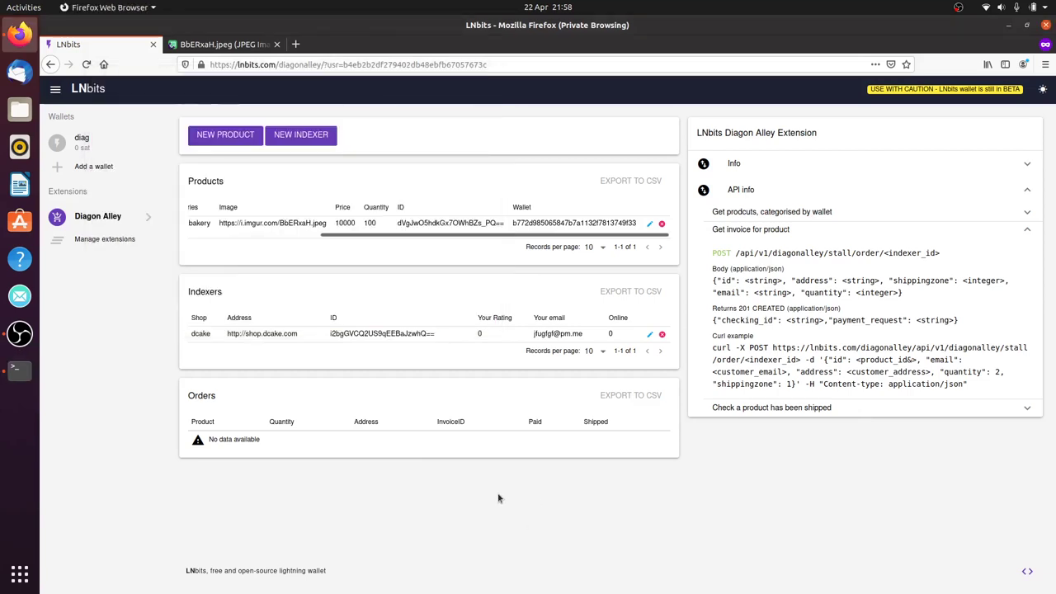
left_click(86, 63)
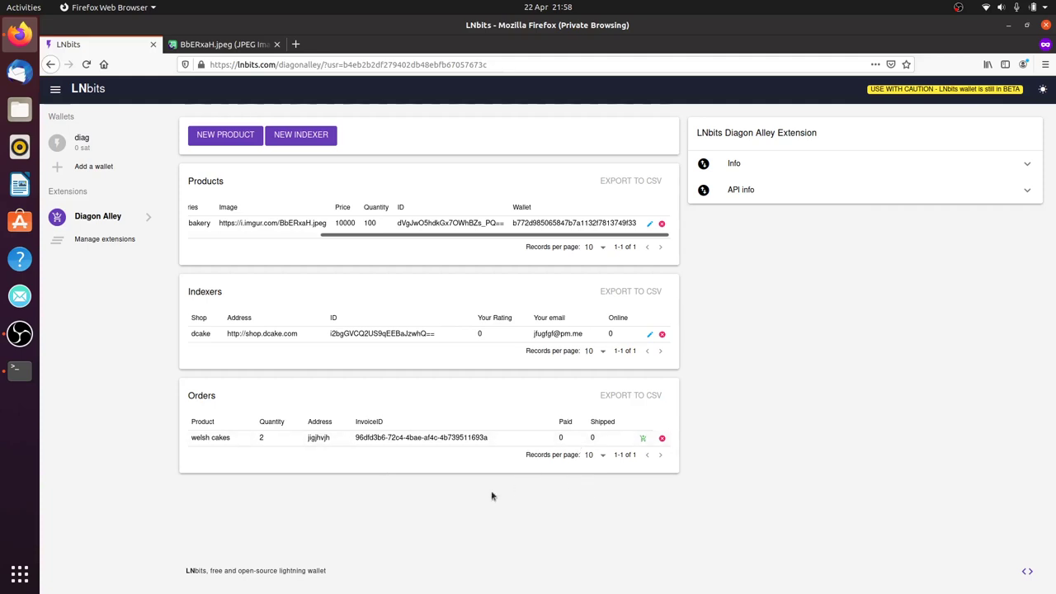
key("super")
Launch Telegram, send the order's Lightning invoice to lntxbot, and pay the 70000 sat
type("tell")
type("ele")
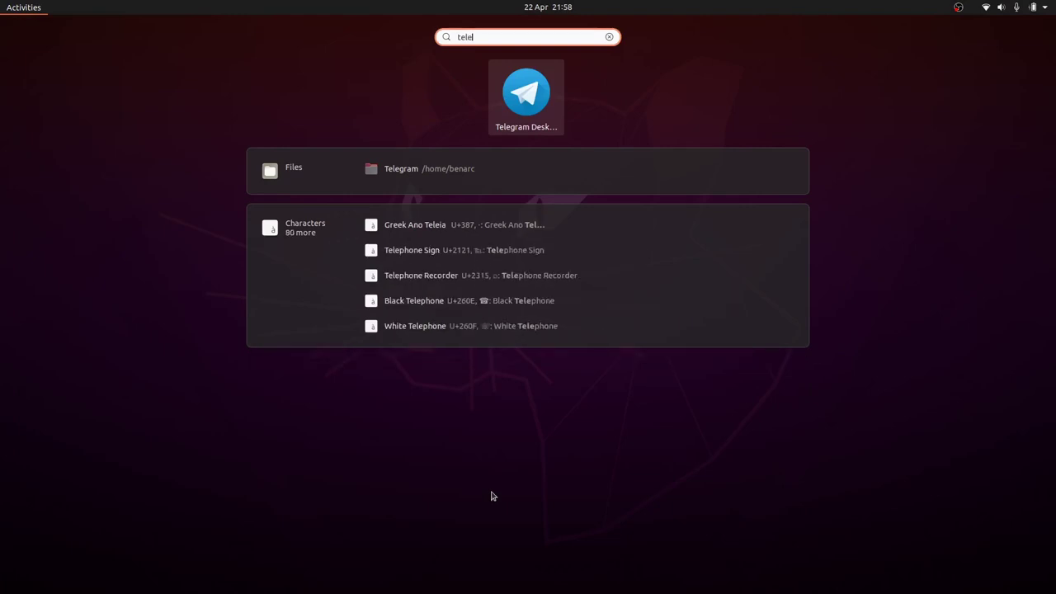
key("Return")
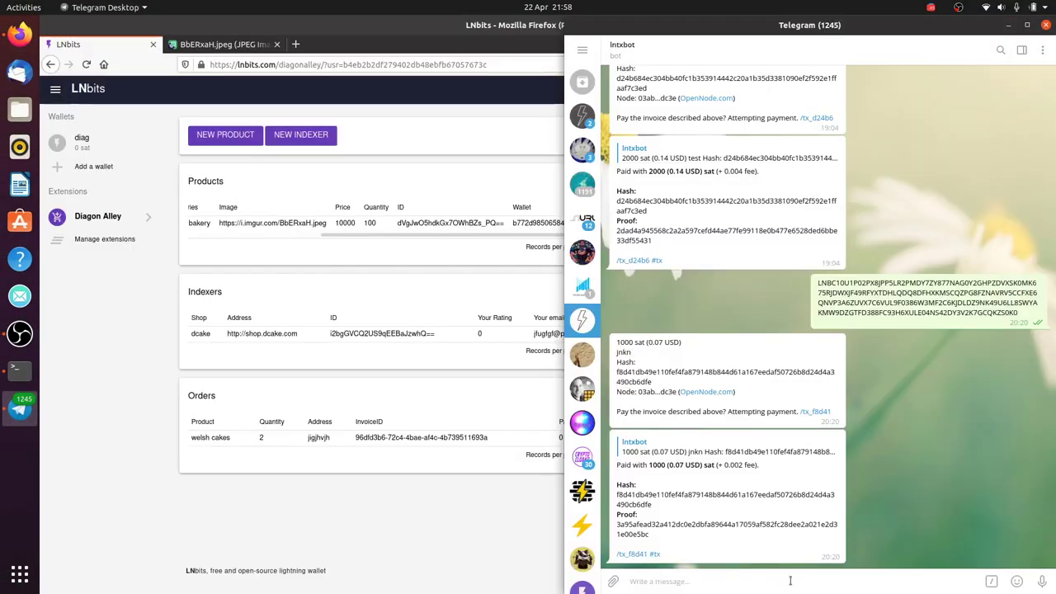
key("ctrl+v")
key("Return")
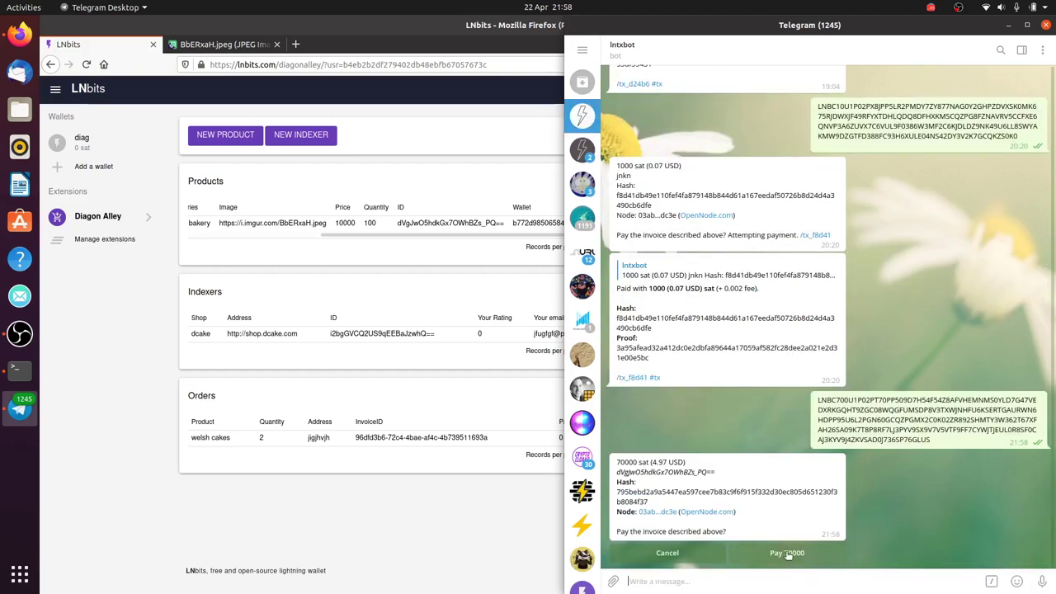
left_click(788, 553)
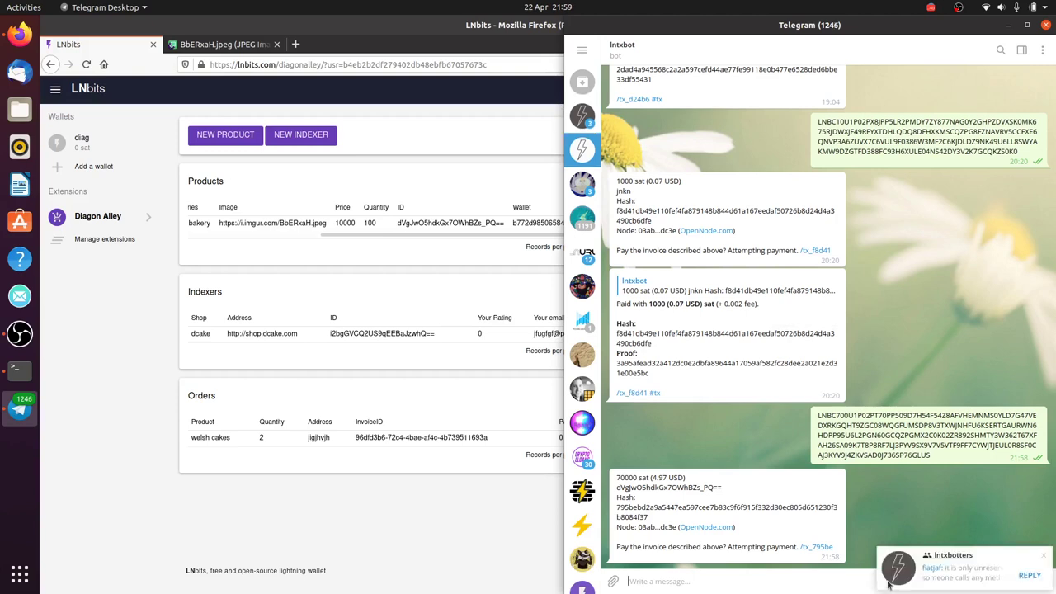
left_click(1042, 555)
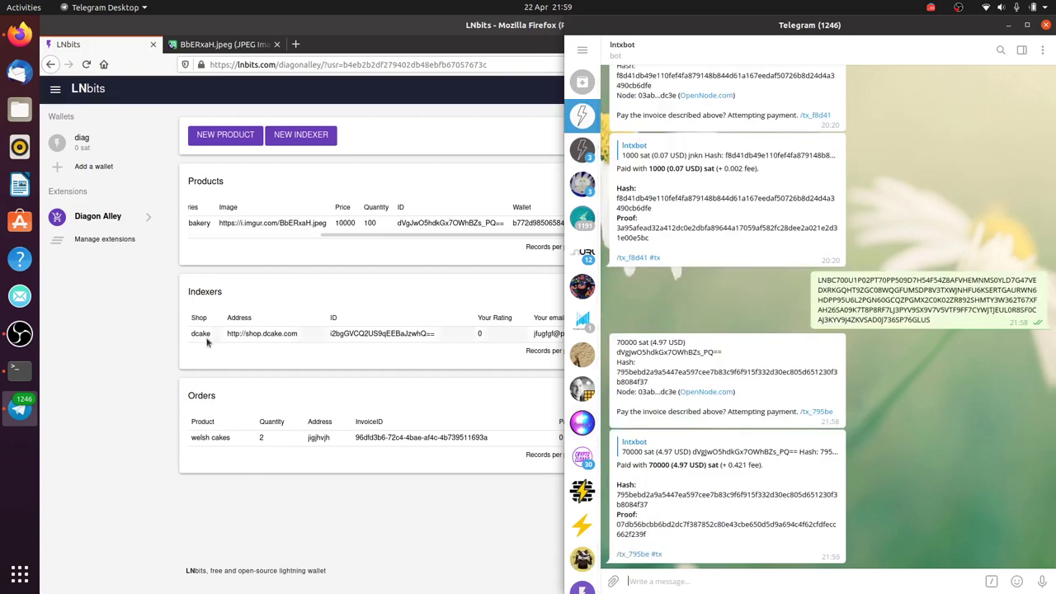
Reload LNbits, confirm the diag wallet holds 70,000 sat, and return to Diagon Alley
left_click(86, 69)
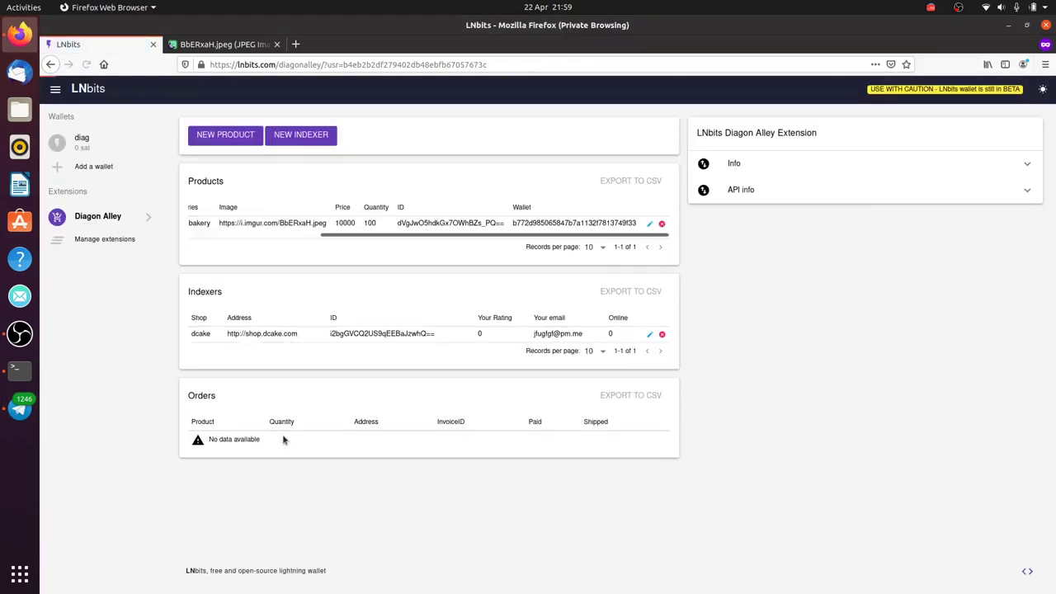
left_click(118, 141)
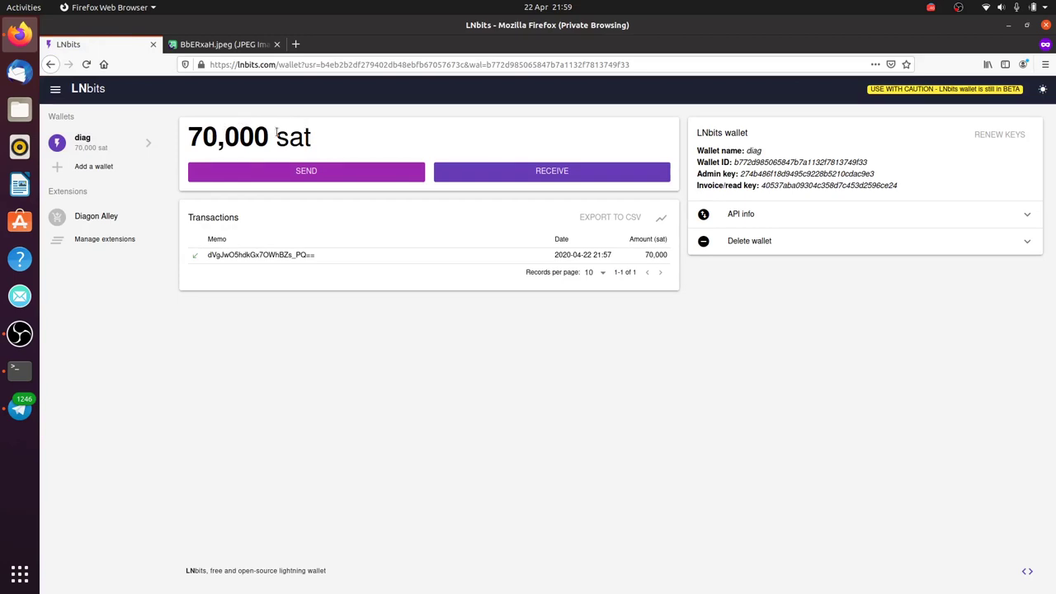
left_click(121, 215)
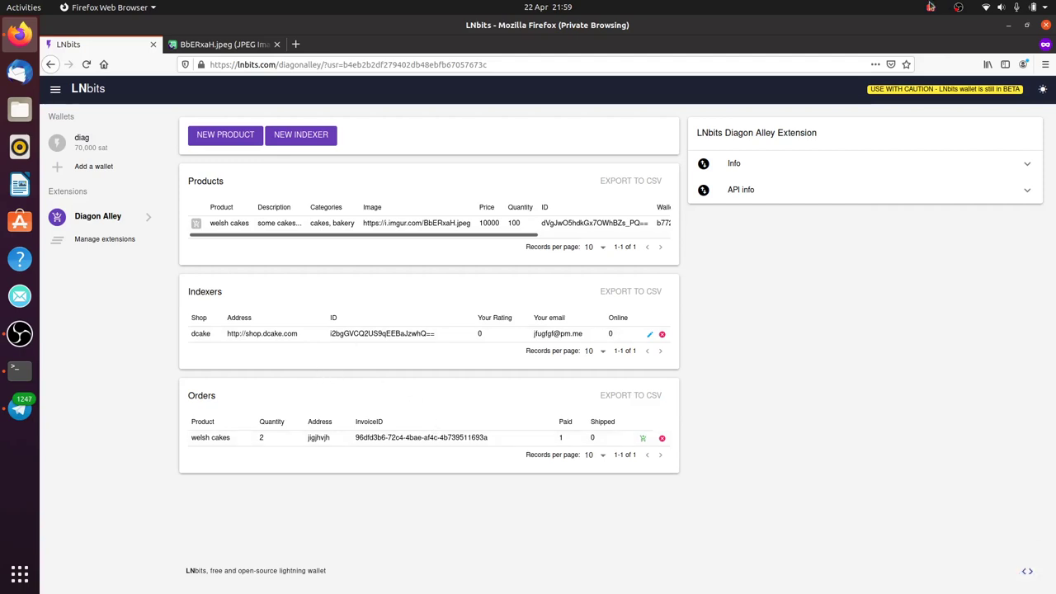
Quit Telegram from its tray menu and mark the welsh cakes order as shipped
left_click(932, 6)
left_click(912, 88)
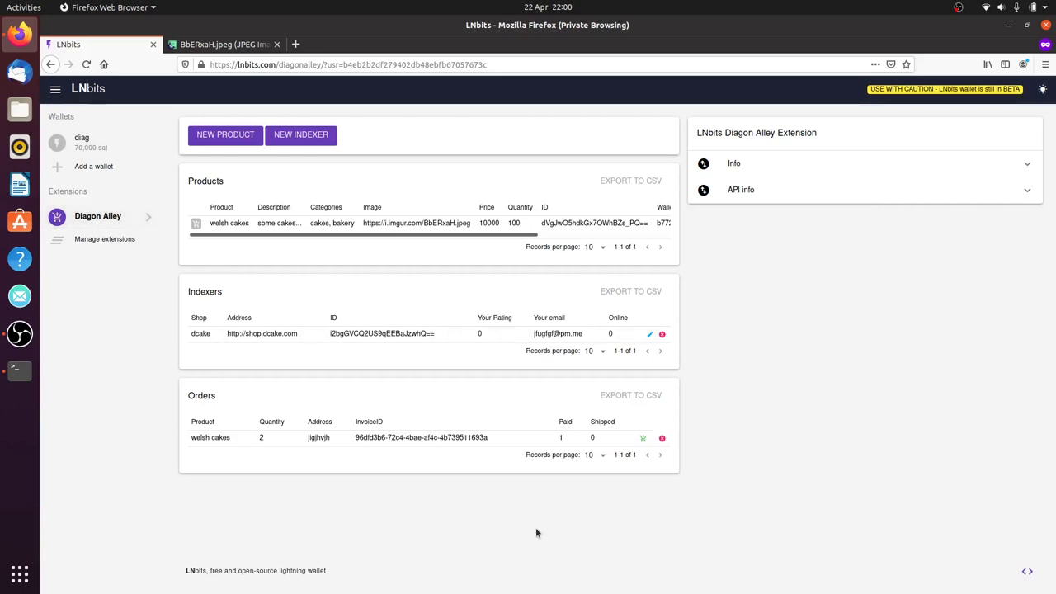
left_click(643, 439)
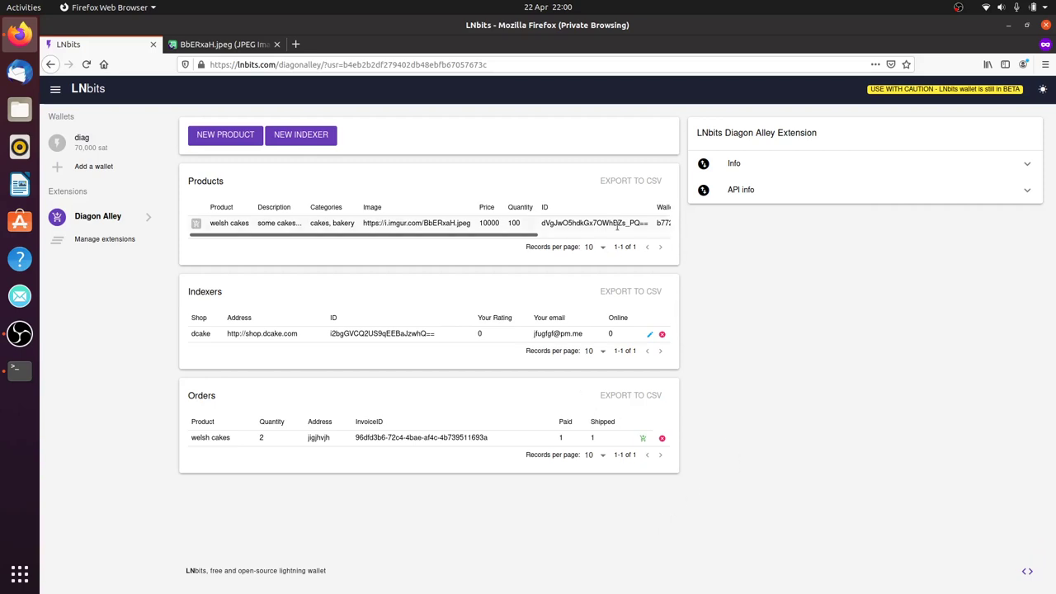
Export the orders to table-export.csv, preview it in LibreOffice Calc, then cancel the import
left_click(607, 396)
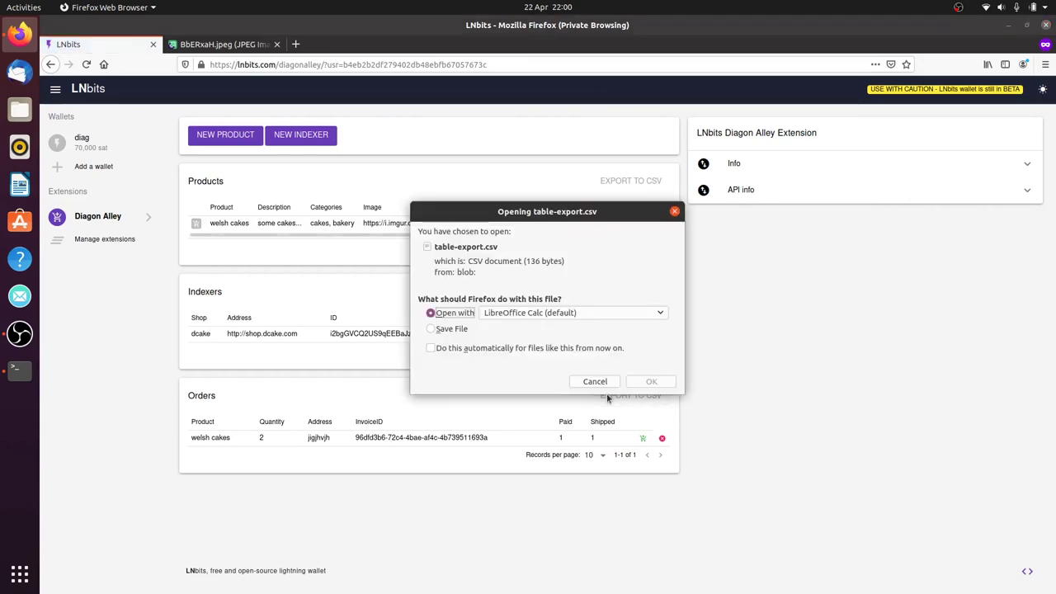
left_click(651, 381)
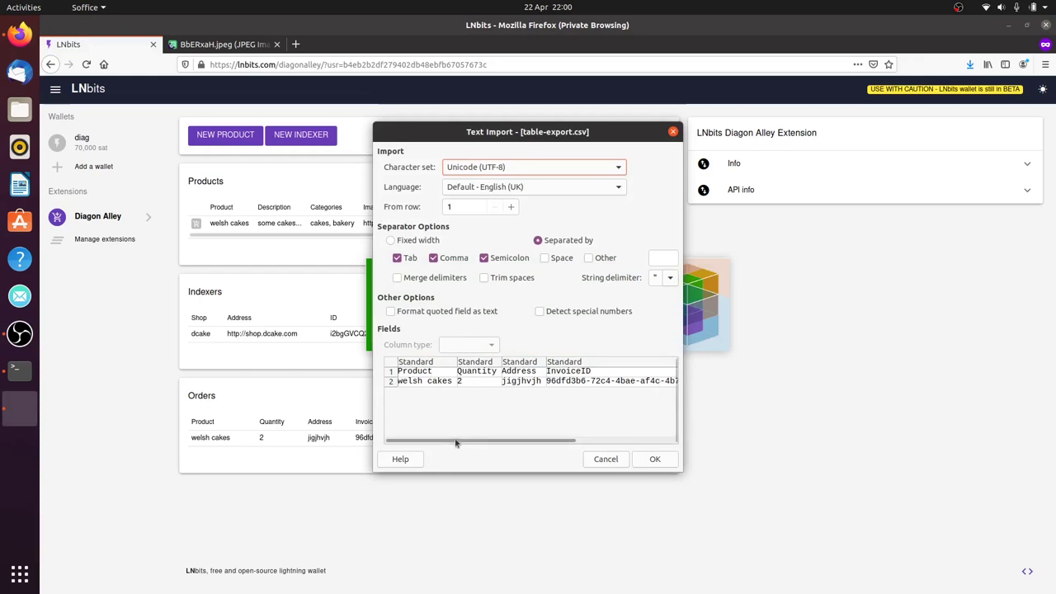
left_click_drag(474, 441, 412, 456)
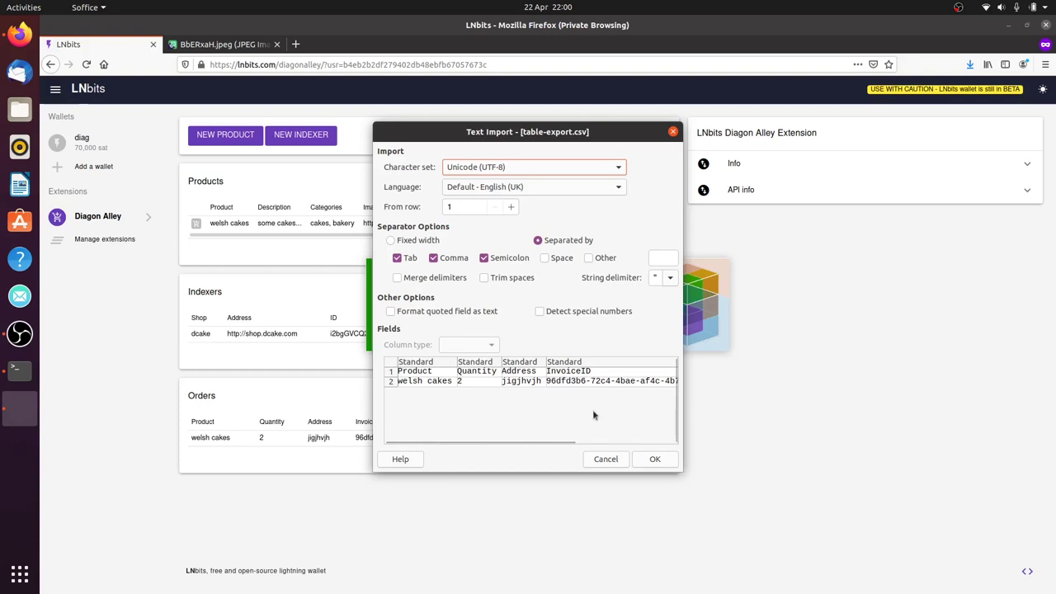
left_click(612, 461)
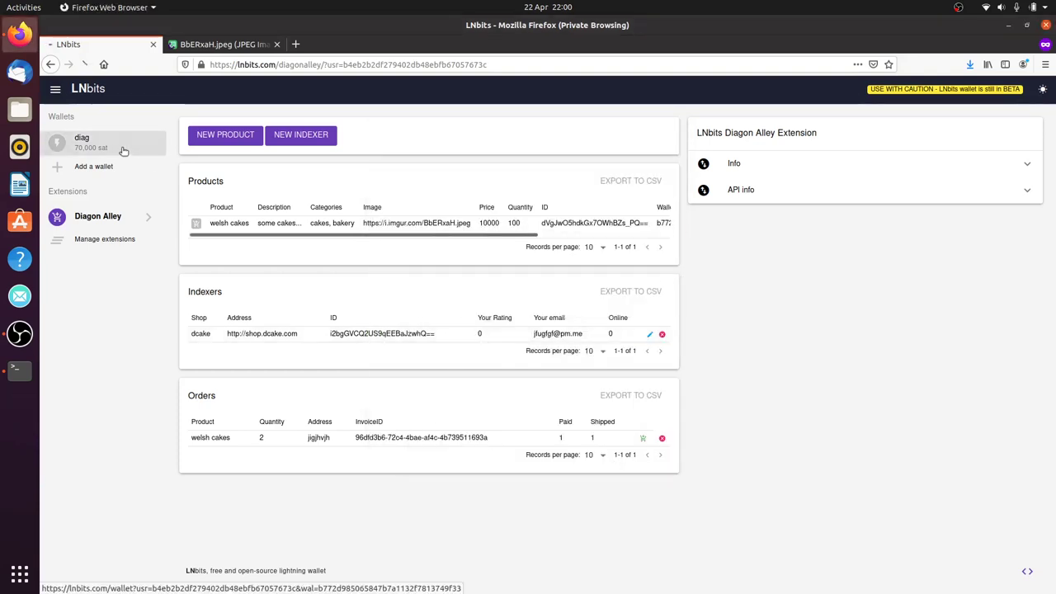
Check the diag wallet, then expand Diagon Alley's API info to the check-shipped endpoint
left_click(125, 148)
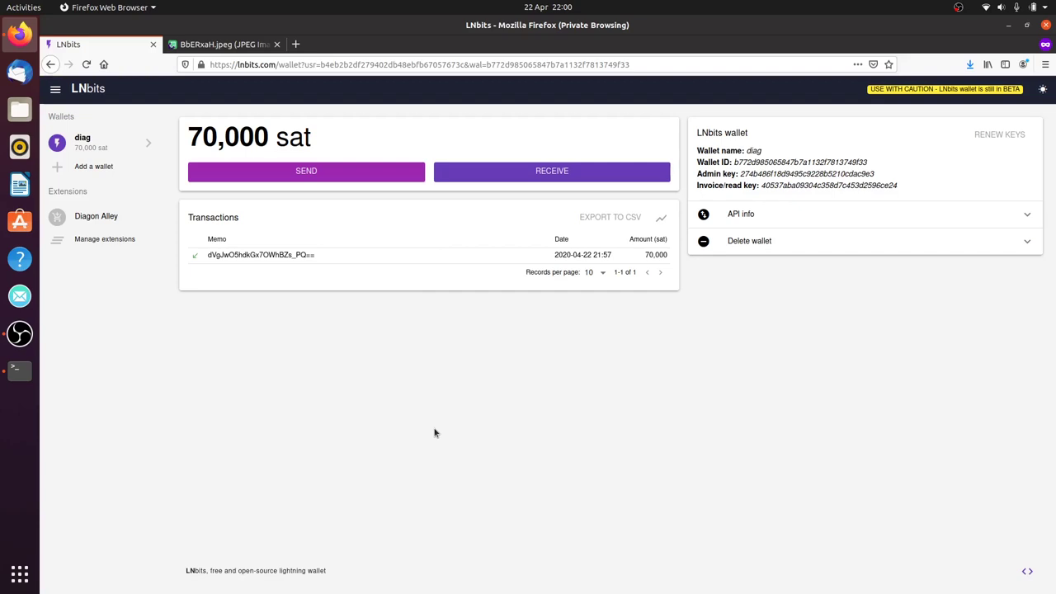
left_click(119, 218)
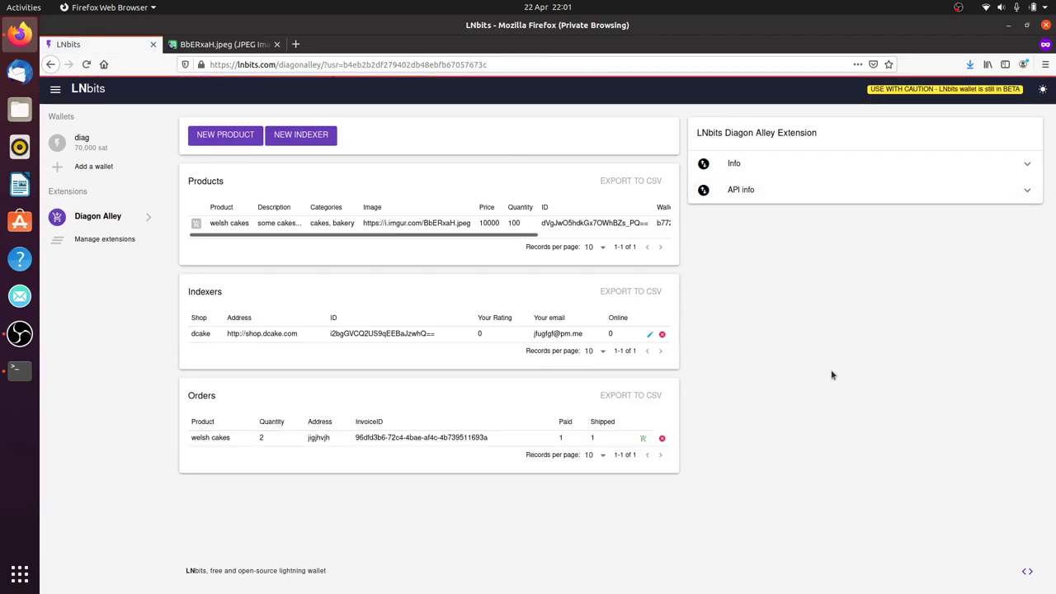
left_click(820, 190)
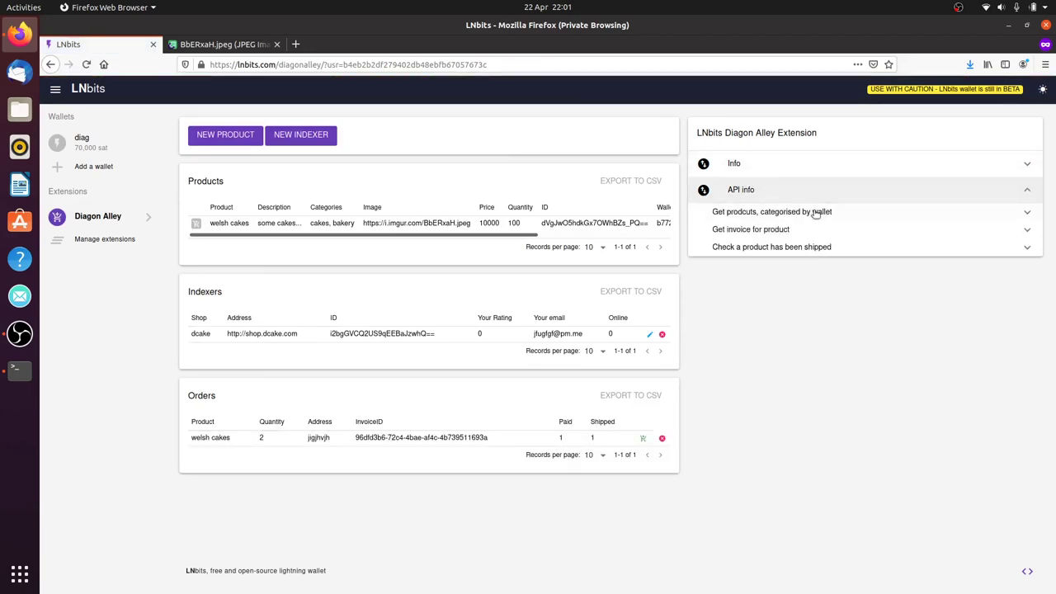
left_click(814, 213)
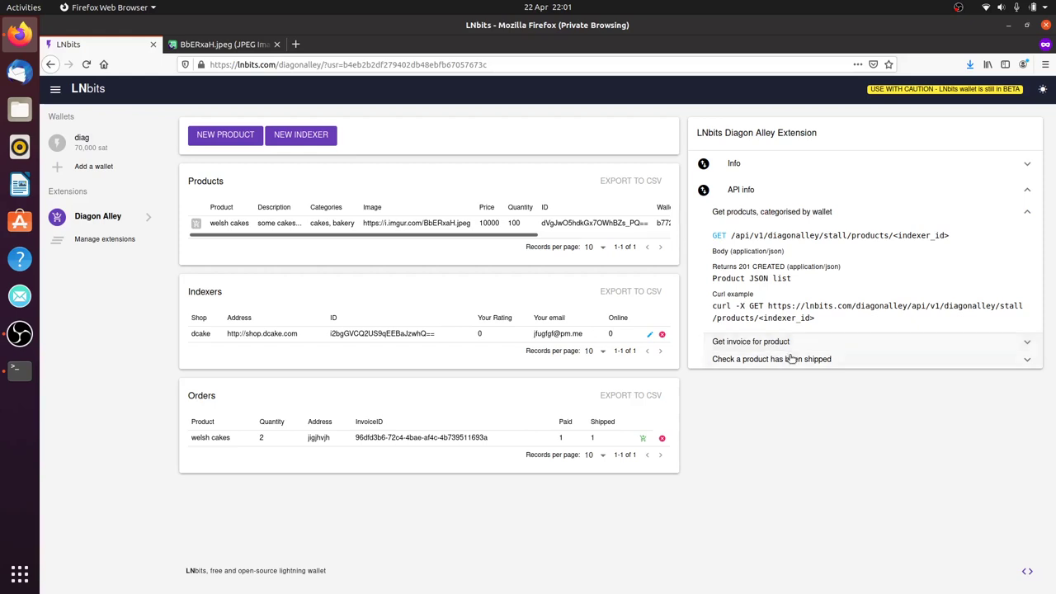
left_click(771, 360)
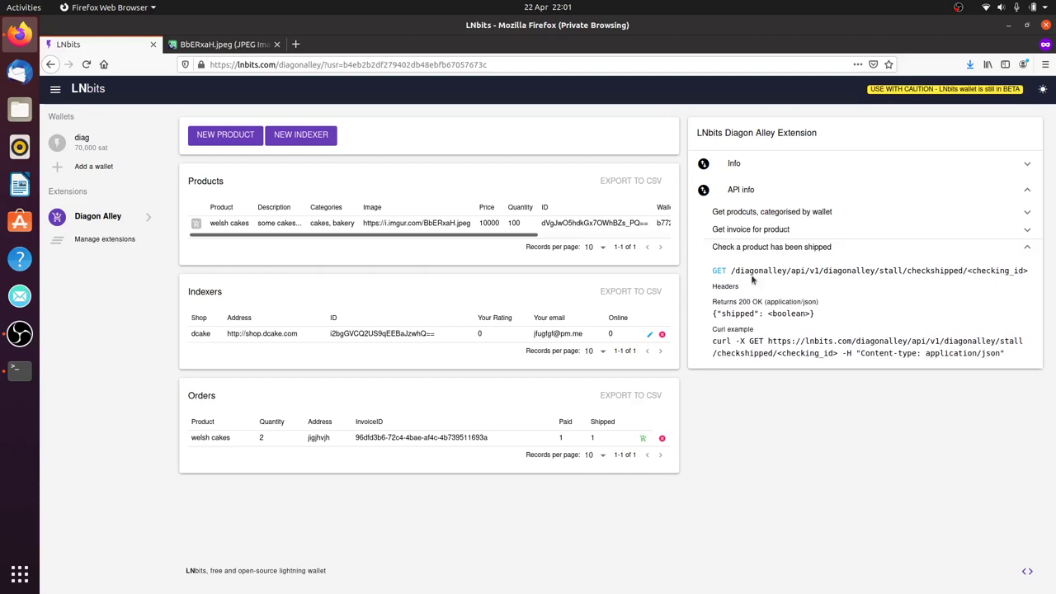
Copy the checkshipped/<checking_id> curl example
left_click_drag(1007, 362, 712, 341)
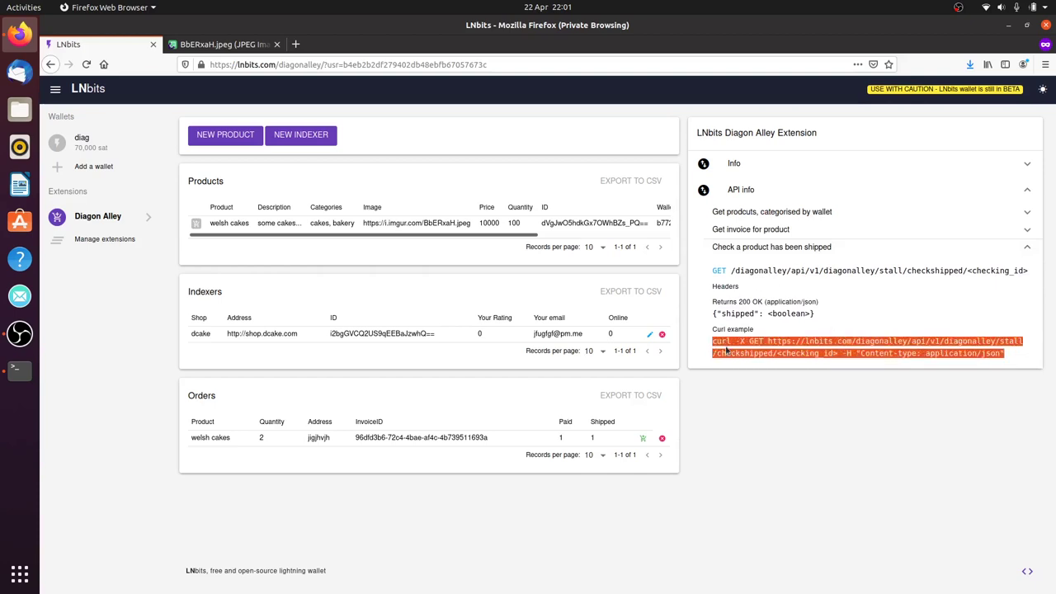
right_click(727, 350)
left_click(741, 357)
Run the checkshipped curl with the order's checking_id in Terminal, returning {"shipped":1}
key("alt+Tab")
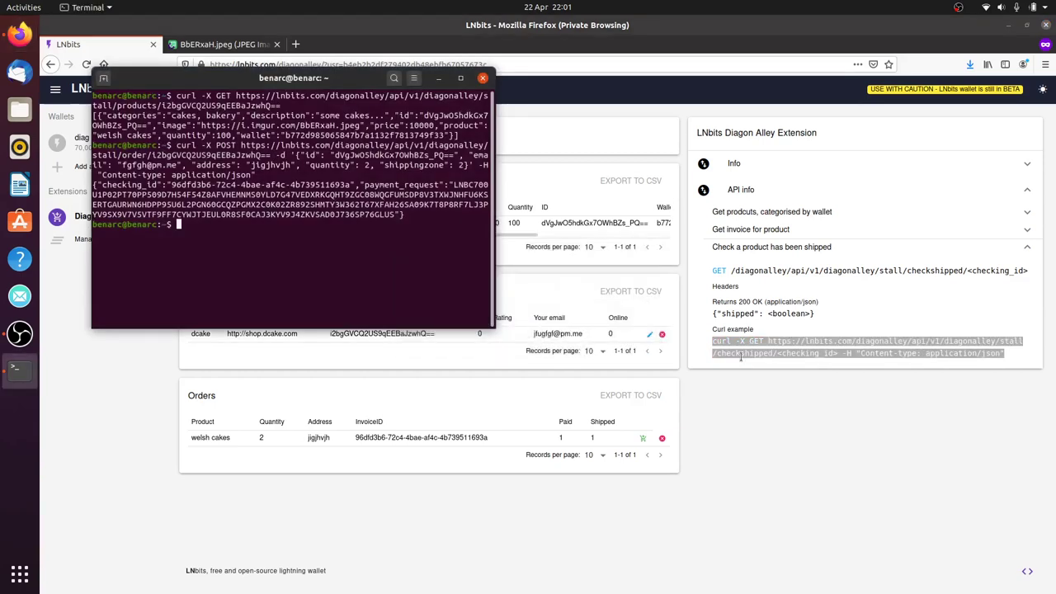
key("ctrl+shift+v")
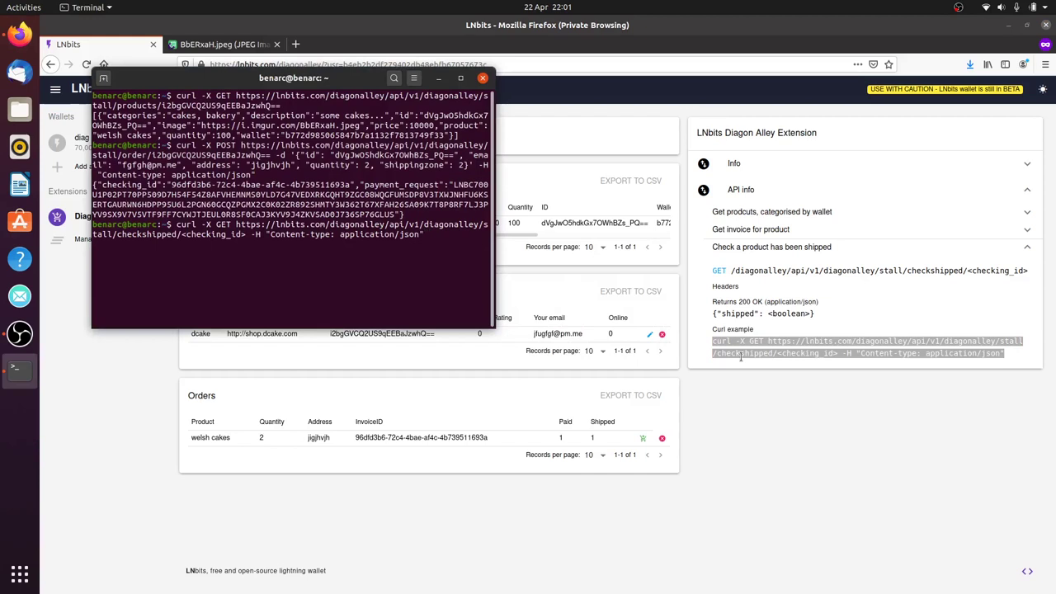
key("Left")
key("Left")
key("Left")
key("Left")
key("Left")
key("Left")
key("Left")
key("Left")
key("Left")
key("Left")
key("Left")
key("Left")
key("Left")
key("Left")
key("Left")
key("Left")
key("Left")
key("Left")
key("Left")
key("Left")
key("Left")
key("Left")
key("Left")
key("Left")
key("Left")
key("Left")
key("Left")
key("Left")
key("Left")
key("Left")
key("Left")
key("Left")
key("Left")
left_click_drag(350, 186, 171, 187)
right_click(171, 187)
left_click(194, 198)
key("BackSpace")
key("BackSpace")
key("BackSpace")
key("BackSpace")
key("BackSpace")
key("BackSpace")
key("BackSpace")
key("BackSpace")
key("BackSpace")
key("BackSpace")
key("BackSpace")
key("BackSpace")
key("BackSpace")
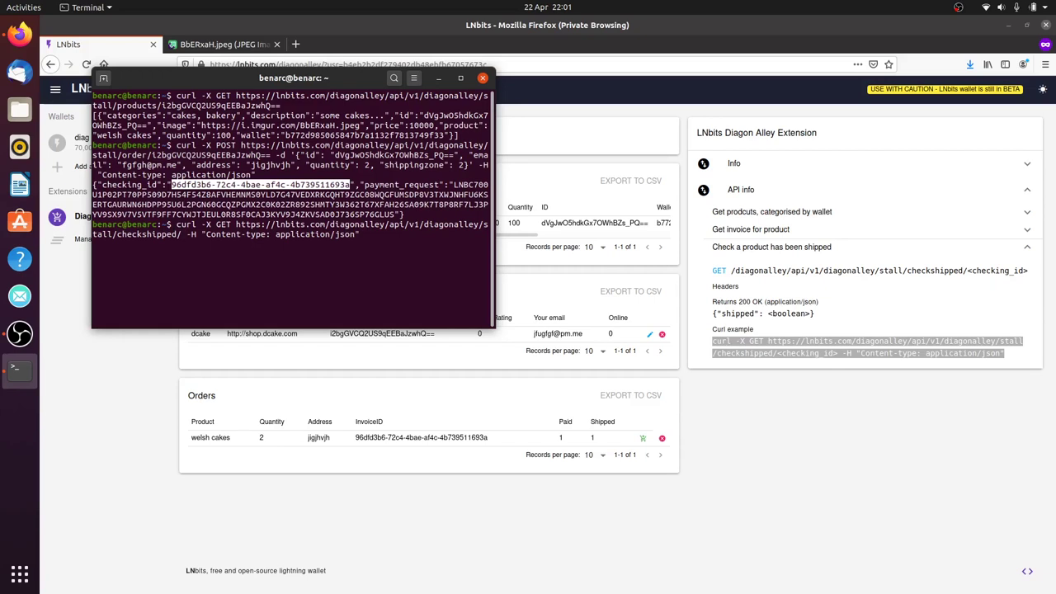
key("ctrl+shift+v")
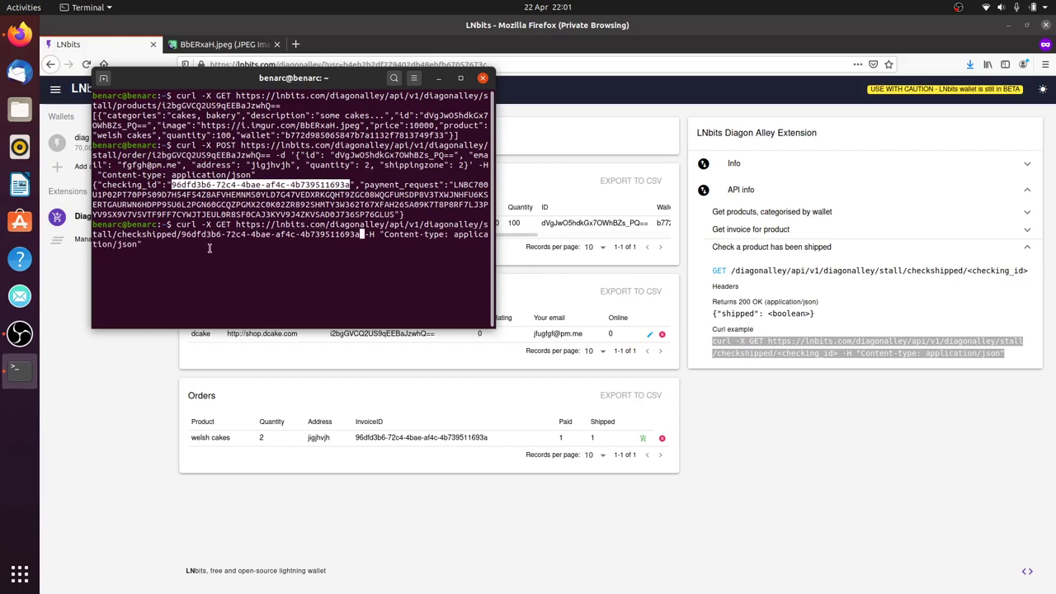
key("Return")
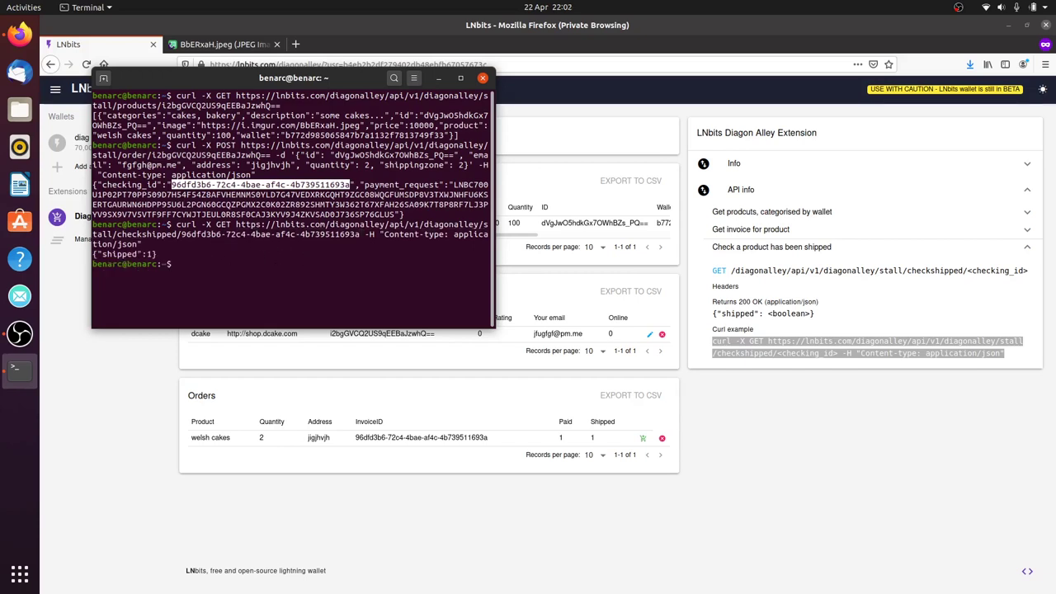